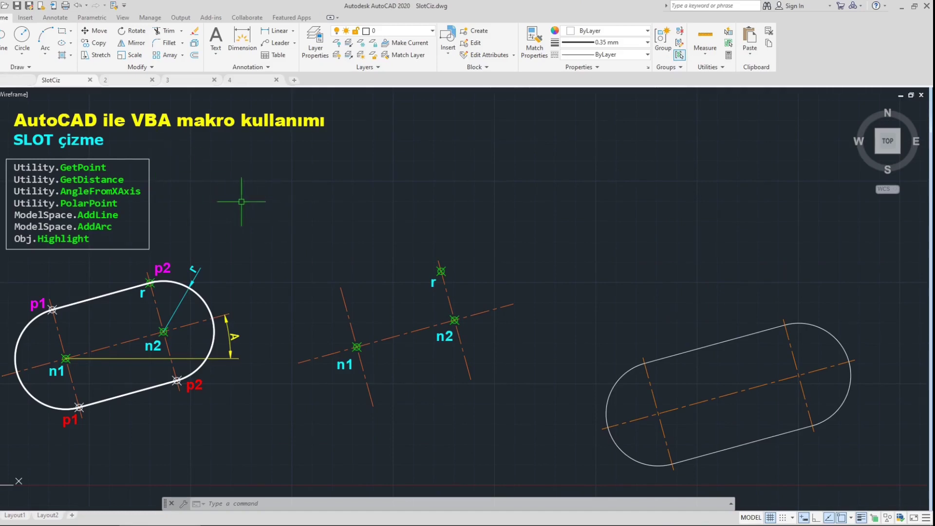
Step: Open the VBA editor with Alt+F11 beside the SlotCiz drawing
key("alt+F11")
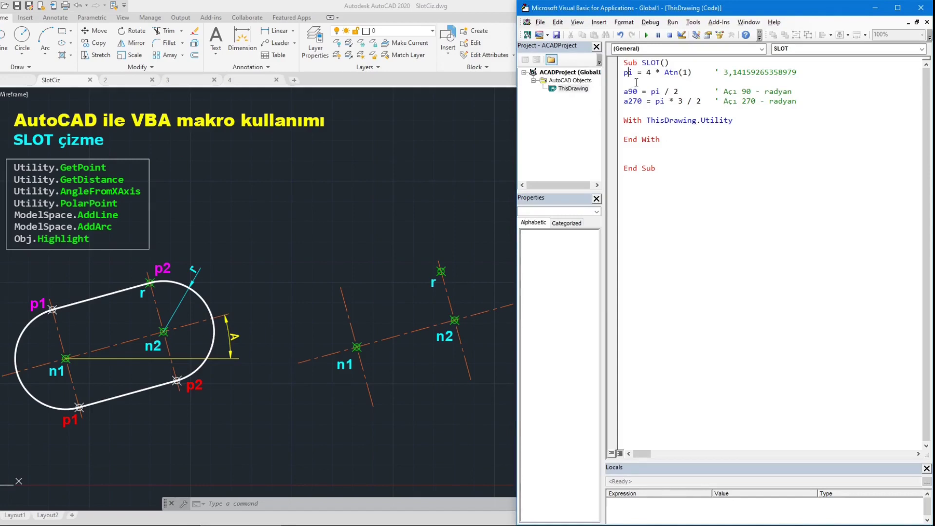
Step: Add n1 = .GetPoint(, "Birinci merkez nokta:") inside the With block
double_click(740, 72)
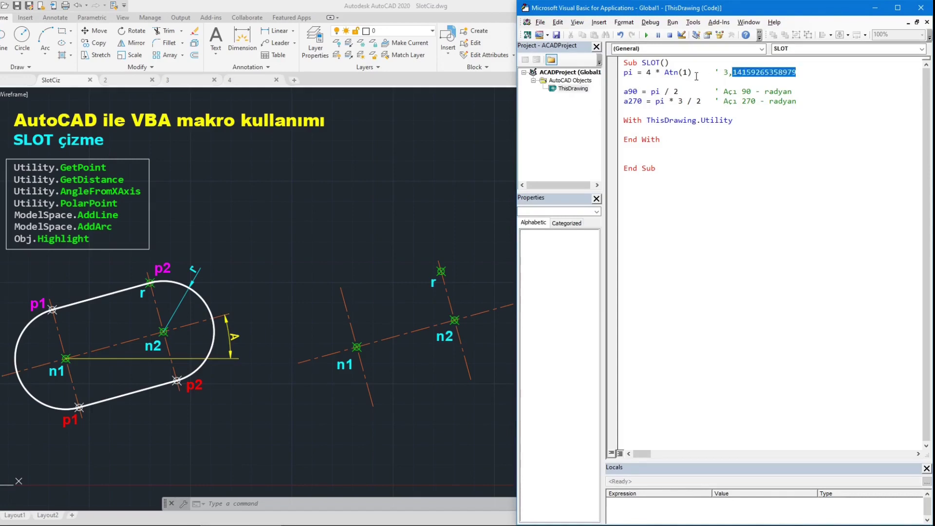
left_click_drag(646, 72, 702, 72)
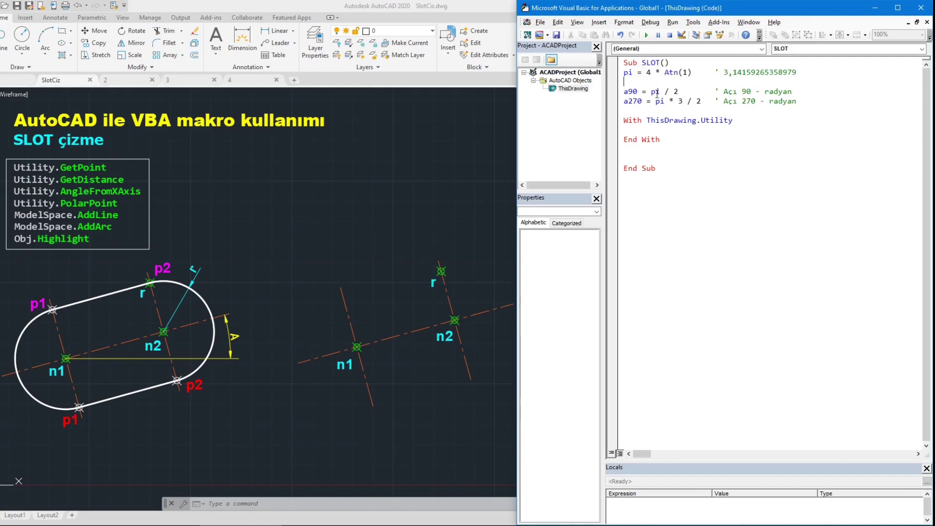
left_click(634, 129)
type("n1")
type(".getp(")
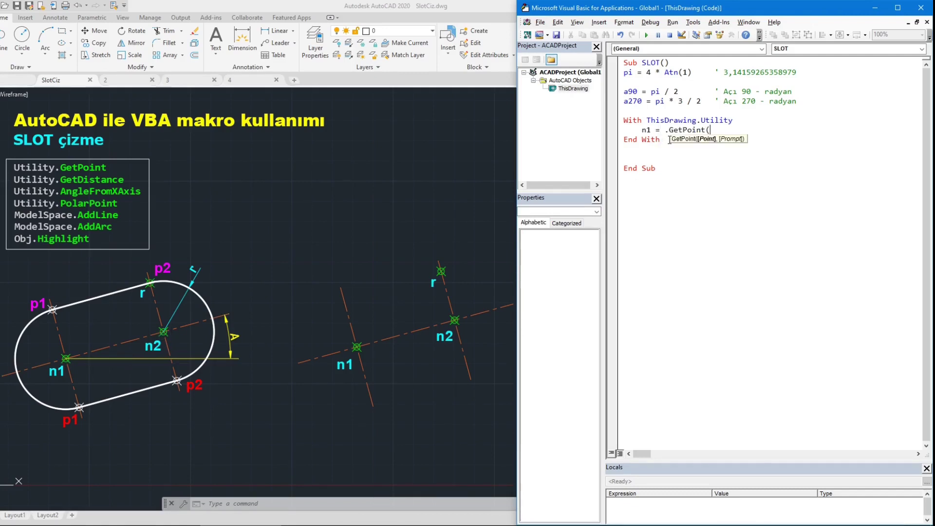
type(", \"Birinci merkez ")
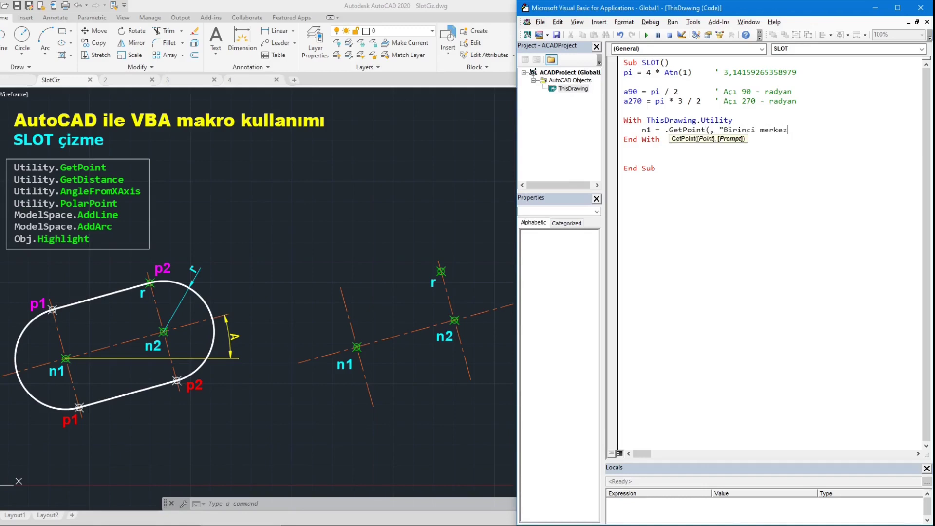
type("nokta:\")")
key("Return")
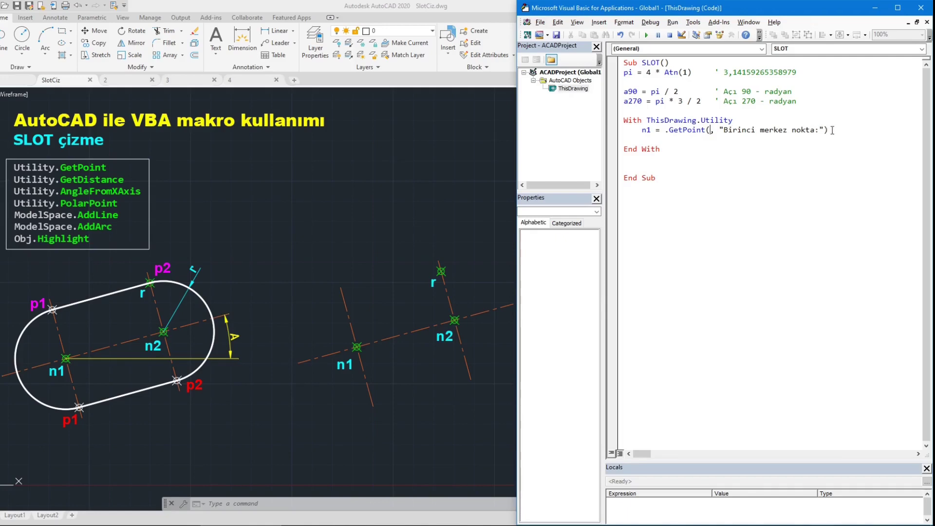
Step: Duplicate that line as n2 = .GetPoint(n1, "İkinci merkez nokta:")
left_click_drag(832, 130, 641, 130)
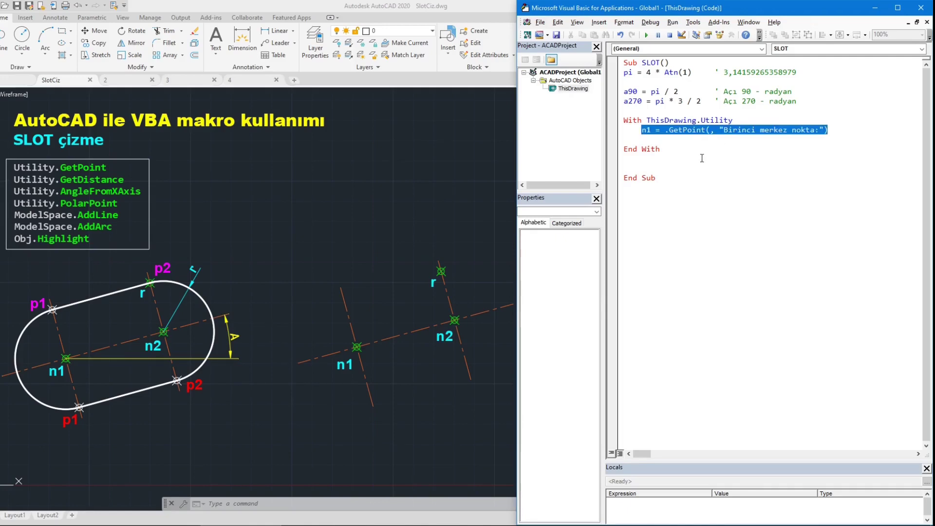
key("ctrl+c")
key("Down")
key("ctrl+v")
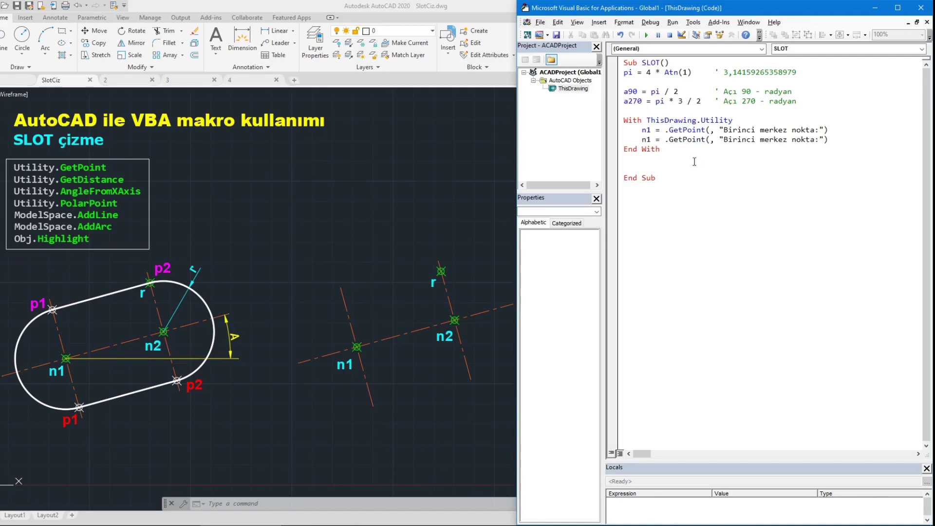
key("BackSpace")
type("2")
left_click(710, 140)
type("n1")
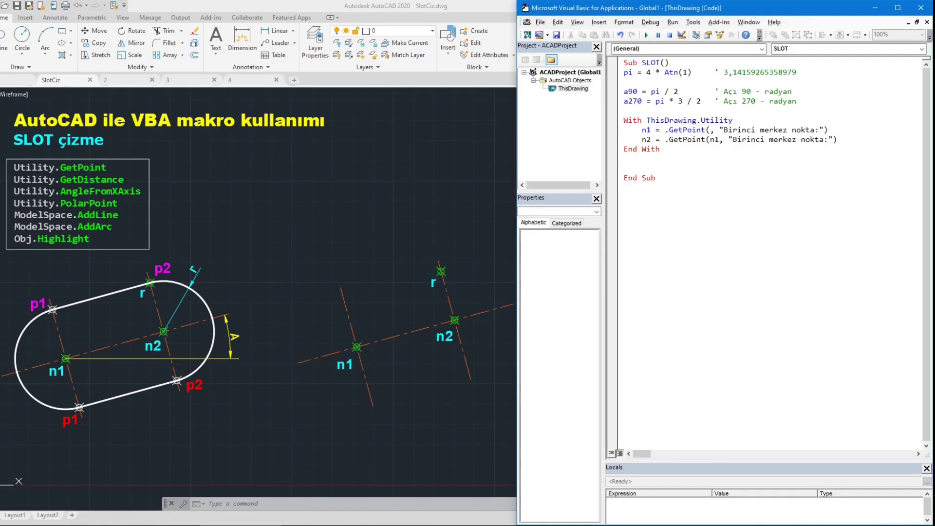
double_click(747, 139)
type("İkinci")
key("End")
key("Return")
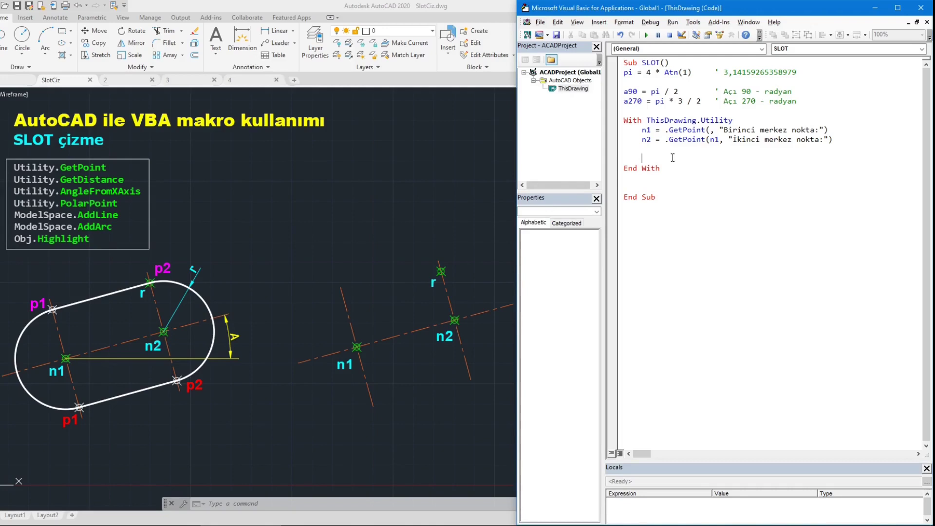
Step: Add Set c = ThisDrawing.ModelSpace.AddLine(n1, n2) before End With
type("set")
type(" c = ThisDrawing")
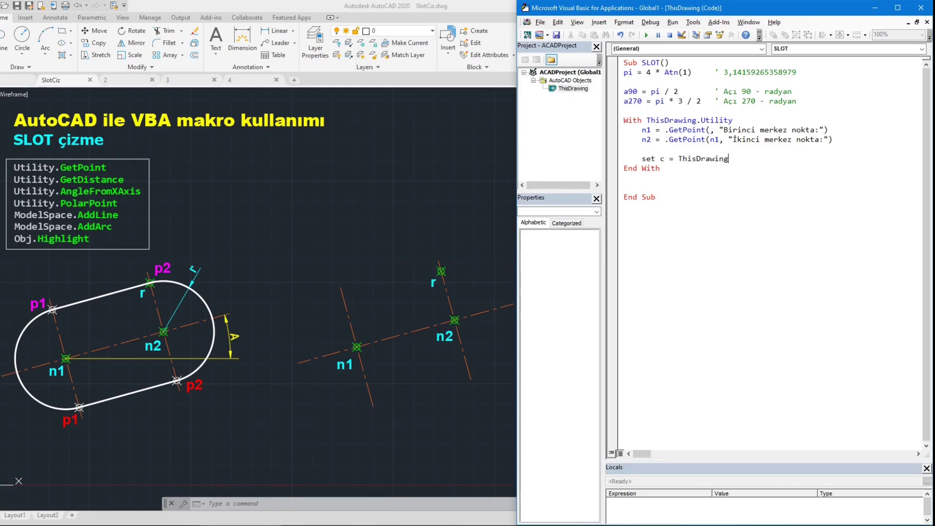
type(".ModelSpace.addl")
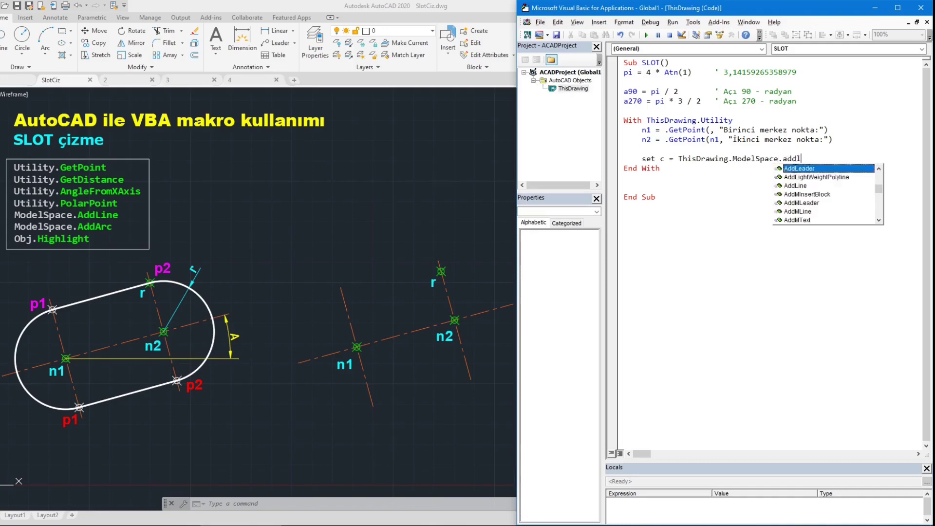
key("Tab")
type("(n1, n2)")
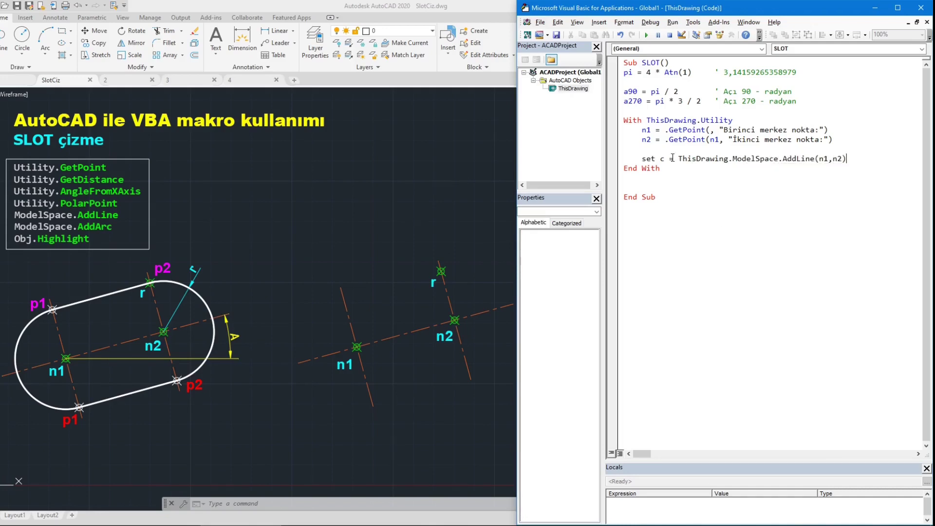
key("Return")
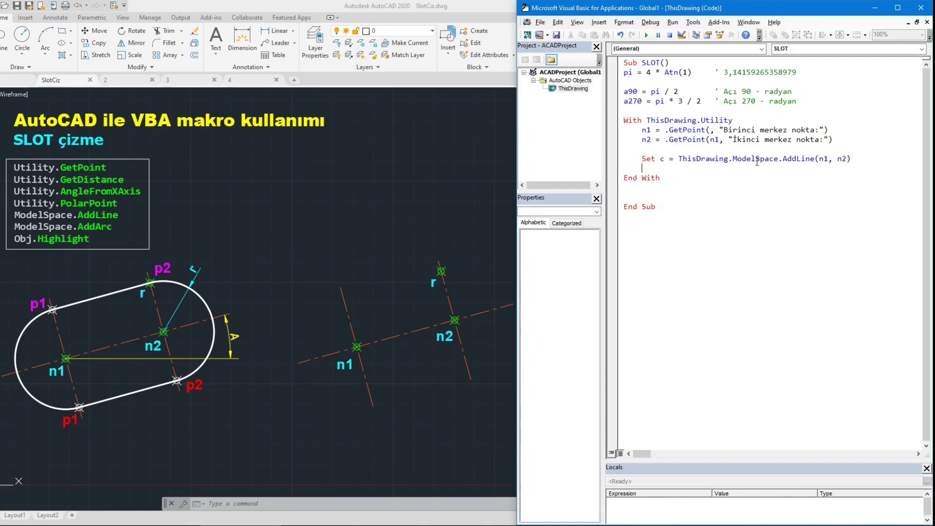
Step: Run the SLOT macro with F5
double_click(803, 158)
left_click(825, 159)
left_click(691, 169)
key("F5")
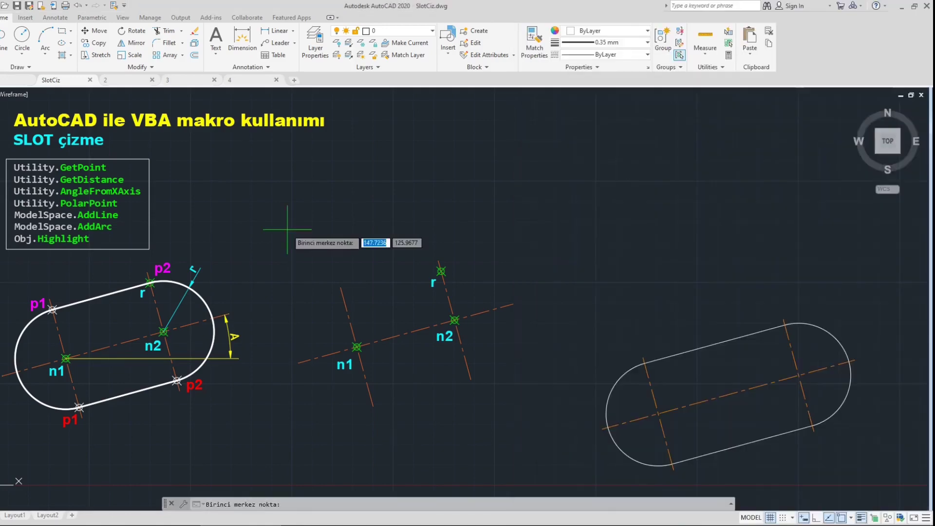
Step: Pick two centre points to draw a test line, erase it, and return to VBA
left_click(357, 346)
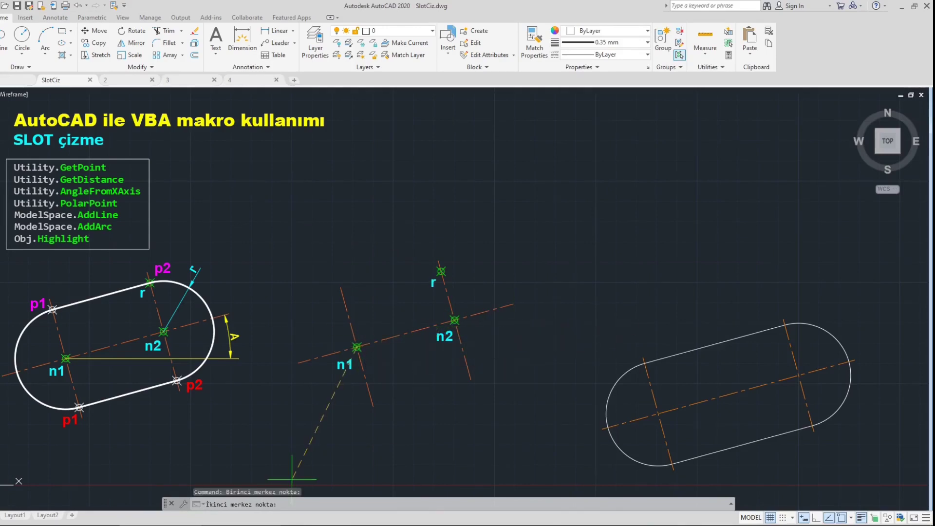
left_click(454, 320)
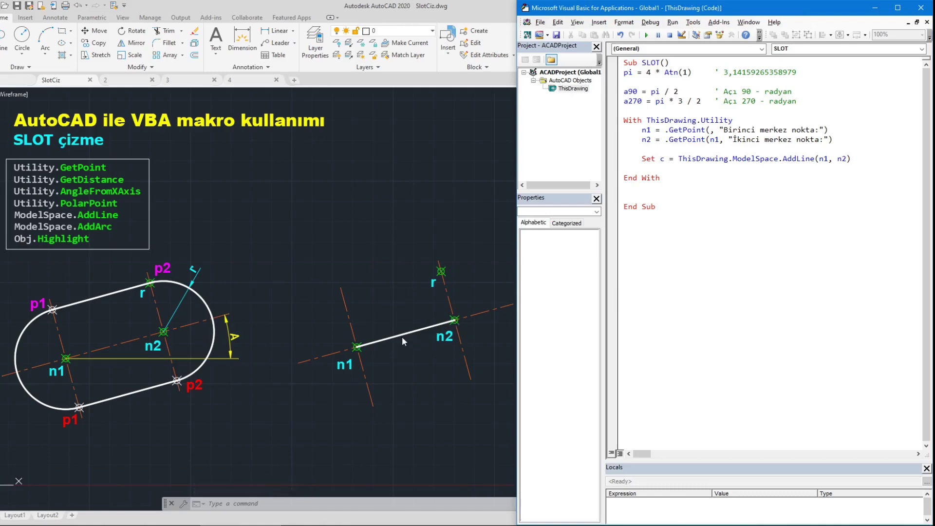
left_click(406, 333)
key("Delete")
key("alt+F11")
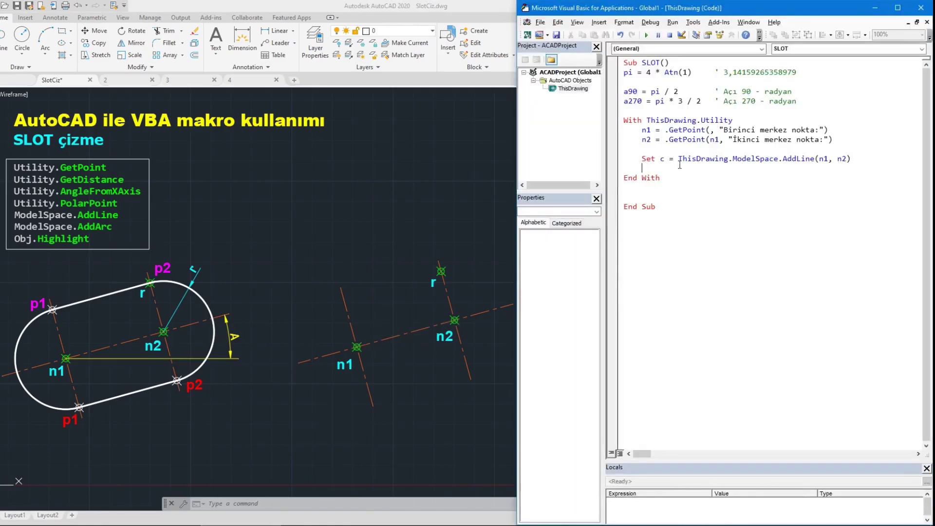
Step: Add r = .GetDistance(n2, "Yarıçap:") below the AddLine line
key("Return")
type("r =")
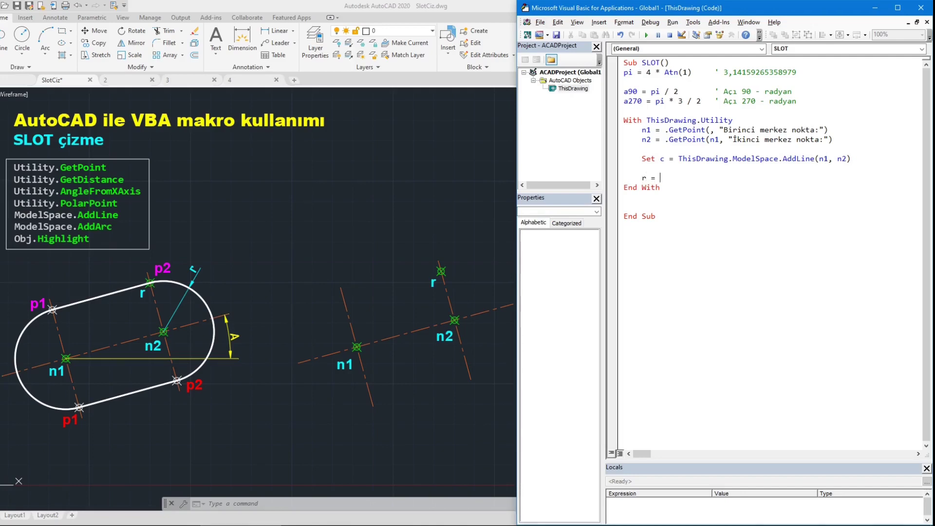
type(".getDistance(n2,")
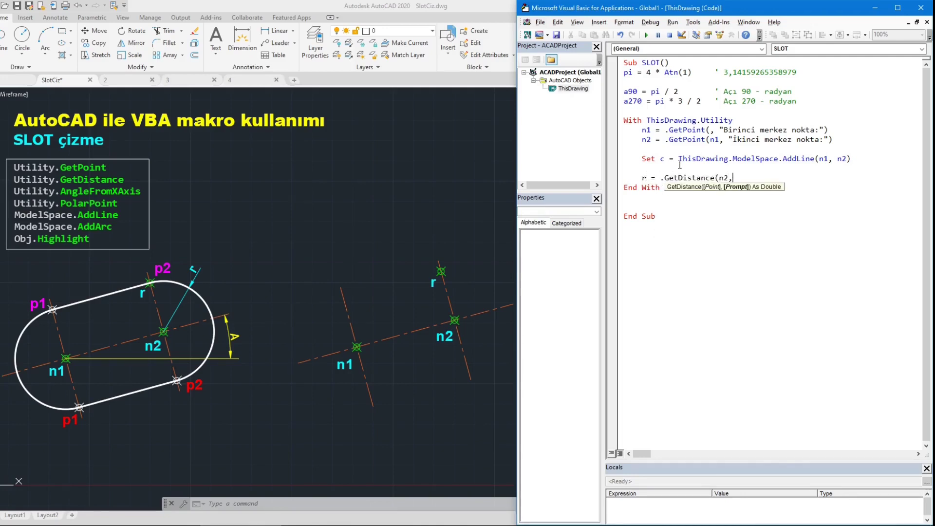
type(" \"Yarıçap:\")")
key("Return")
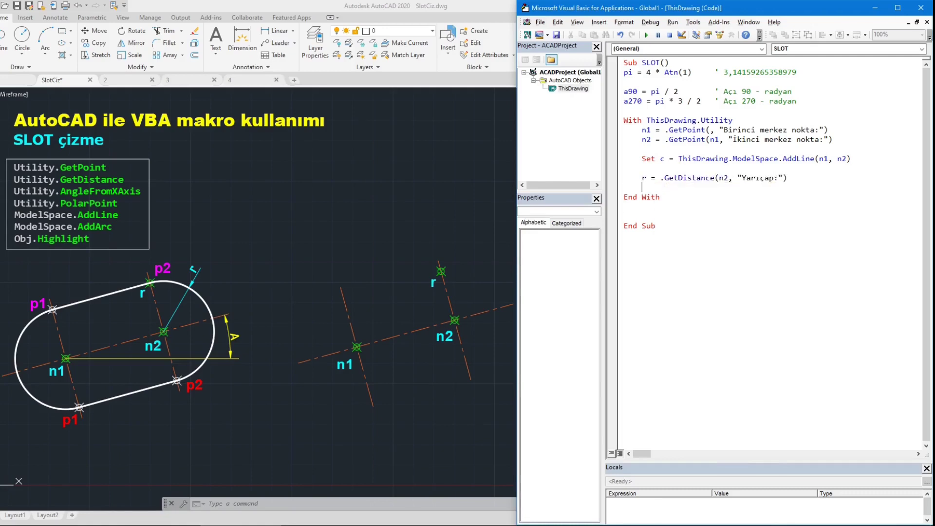
key("Right")
key("Right")
key("Right")
Step: Rerun SLOT, picking two centres and a radius point at the Yarıçap: prompt
left_click(646, 35)
left_click(293, 224)
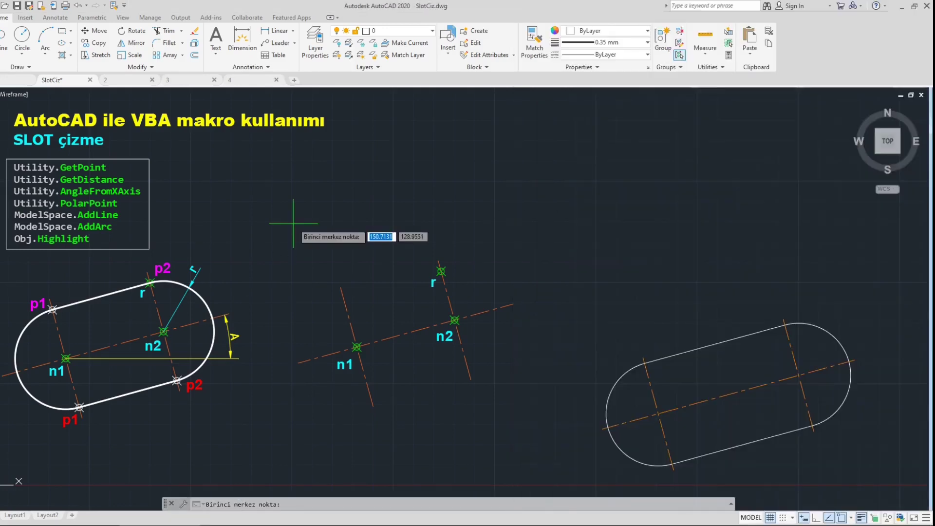
left_click(377, 205)
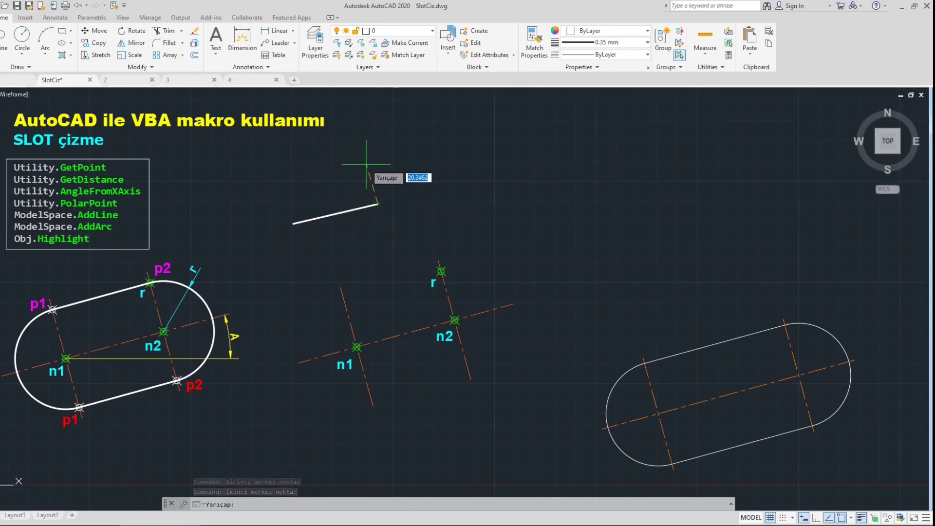
left_click(369, 170)
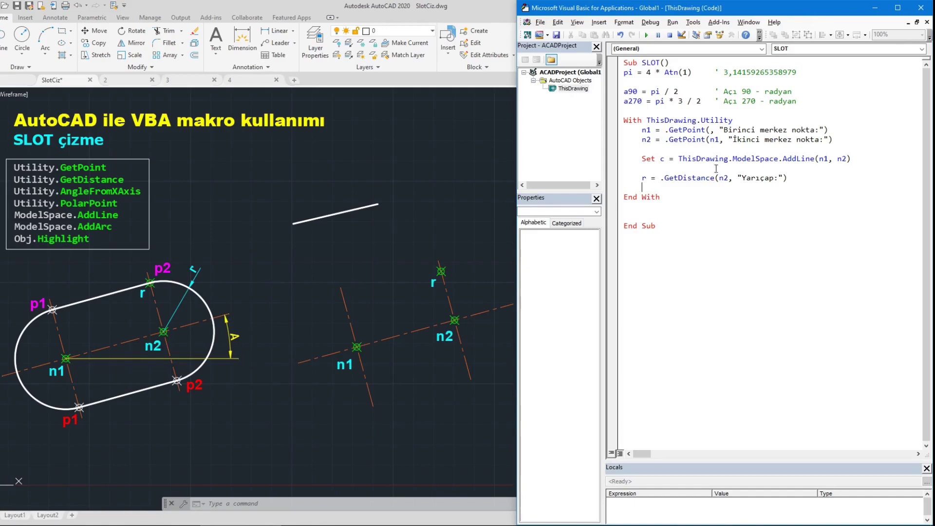
Step: Add a = .AngleFromXAxis(n1, n2) below the radius line, with a blank line after
key("Return")
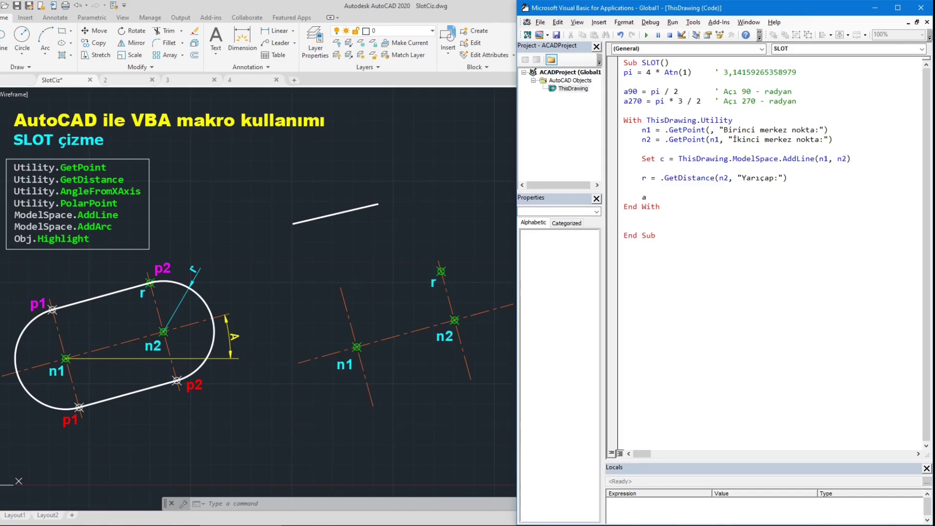
type("= .AngleFromXAxis(n1,n2)")
key("Return")
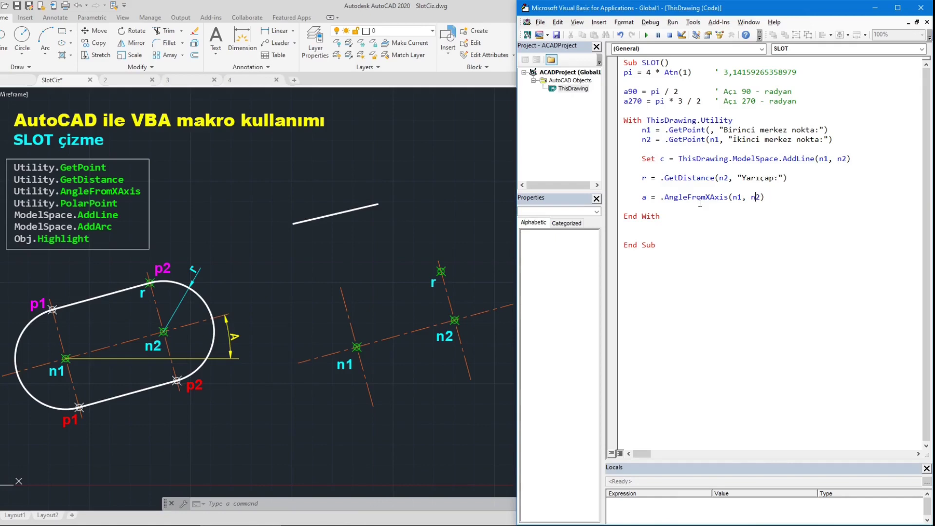
left_click(792, 197)
key("Return")
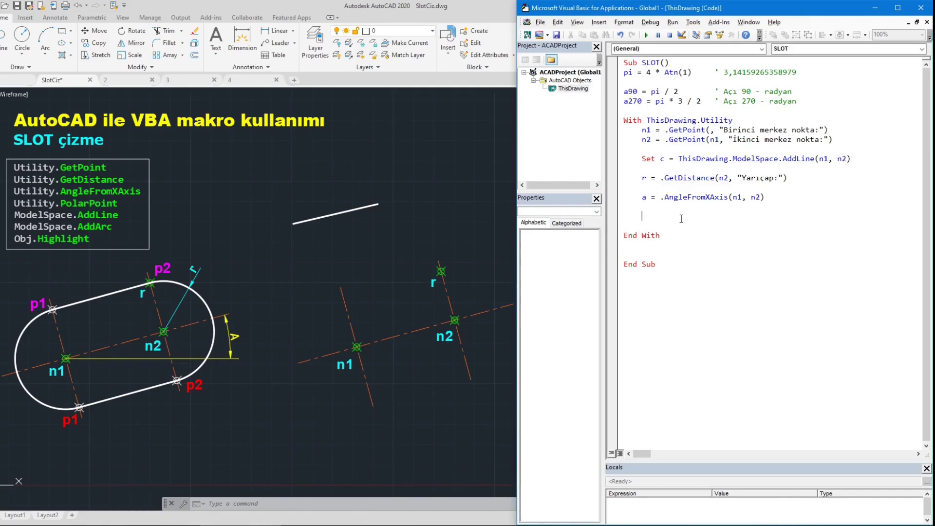
Step: Add p1 = .PolarPoint(n1, a + a90, r) using IntelliSense completion
type("p1 = .Po")
key("Tab")
type("(n1,a+a90,r)")
key("Home")
key("ctrl+shift+Right")
Step: Check the PolarPoint parameter hints against the n1, a + a90 and r arguments
double_click(701, 216)
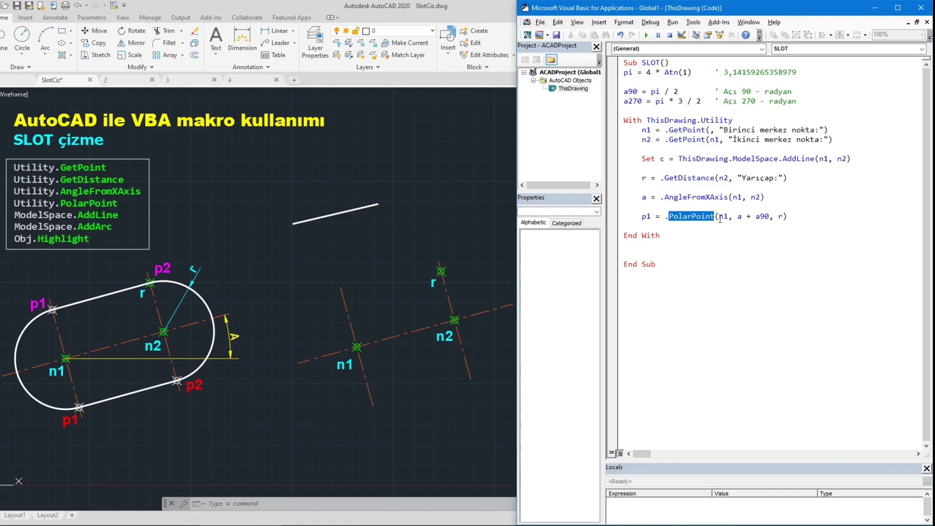
left_click(721, 217)
key("ctrl+i")
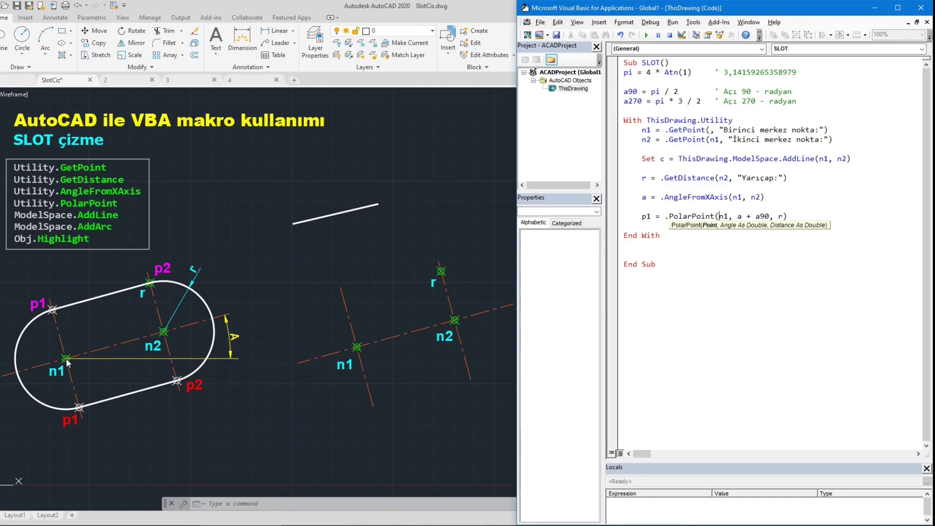
key("Right")
key("Right")
key("Right")
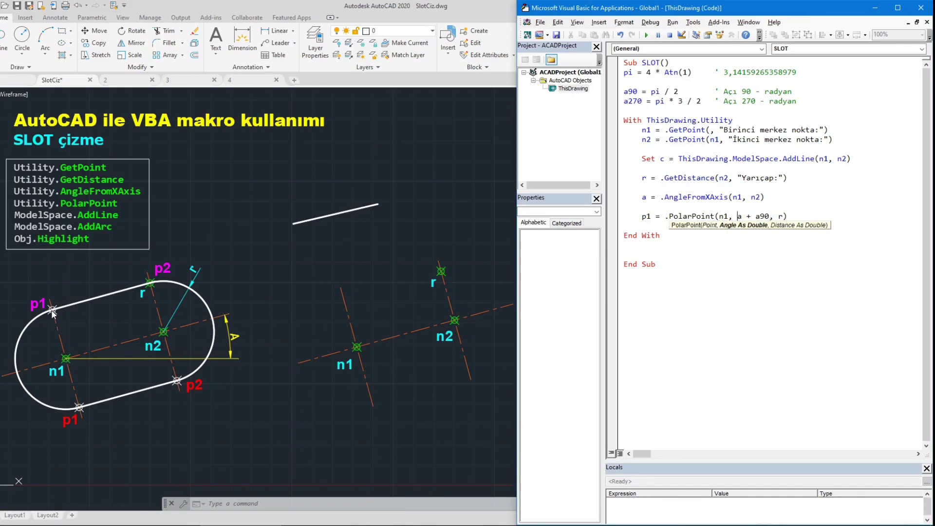
key("Right")
key("Right")
left_click_drag(738, 216, 752, 217)
left_click(756, 217)
left_click(780, 216)
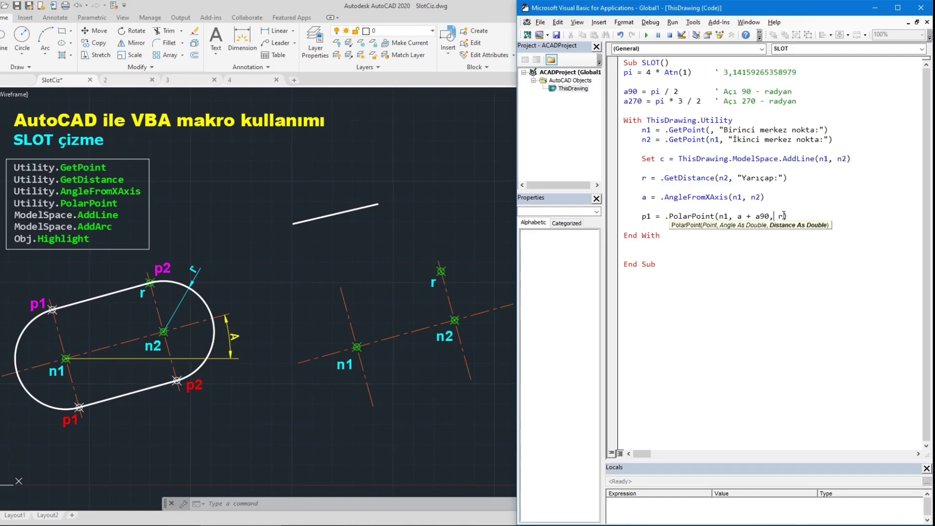
left_click_drag(782, 216, 774, 215)
left_click(648, 178)
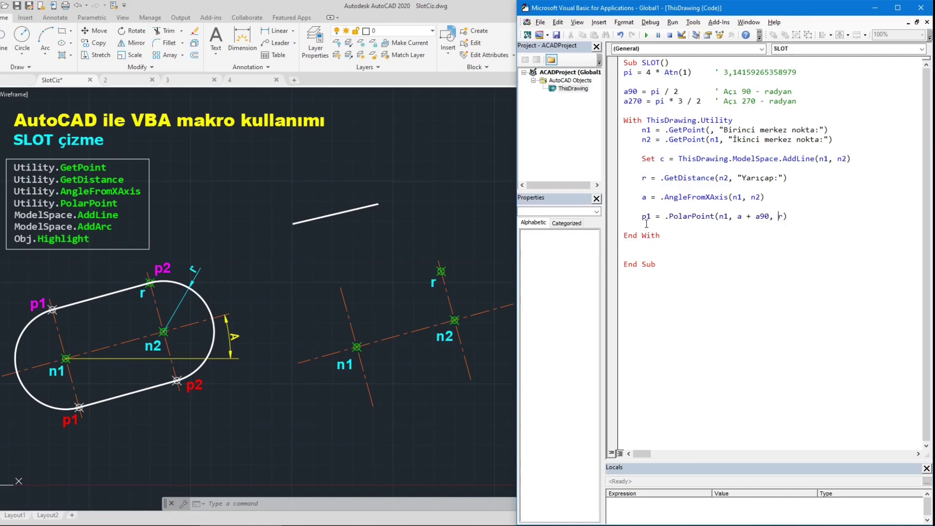
Step: Copy the whole p1 PolarPoint line
left_click_drag(642, 217, 787, 216)
key("ctrl+c")
key("Down")
Step: Paste the copy and change it to p2 = .PolarPoint(n2, a + a90, r)
key("ctrl+v")
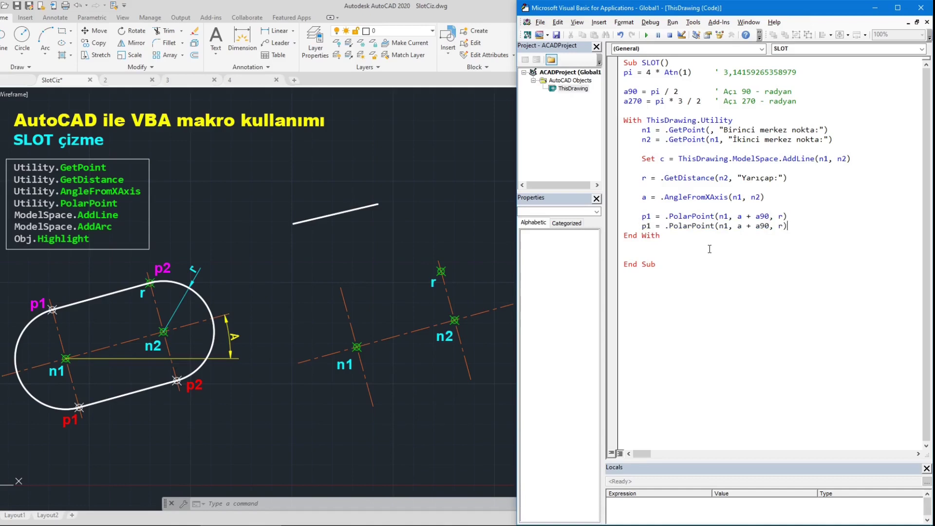
key("Home")
key("ctrl+Right")
key("Left")
key("shift+Left")
type("2")
key("Up")
key("Delete")
type("2")
left_click(786, 227)
key("Return")
key("Return")
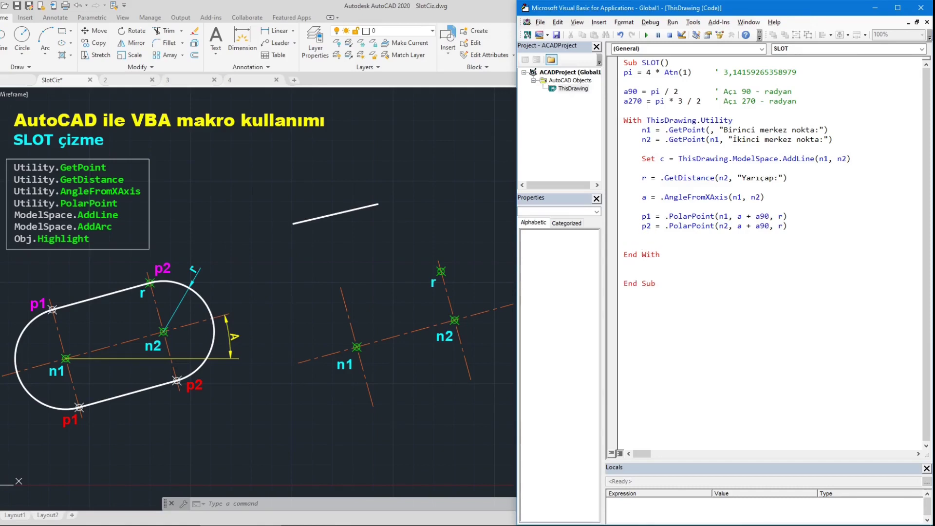
Step: Add Set c = ThisDrawing.ModelSpace.AddLine(p1, p2) above End With
left_click_drag(850, 158, 635, 161)
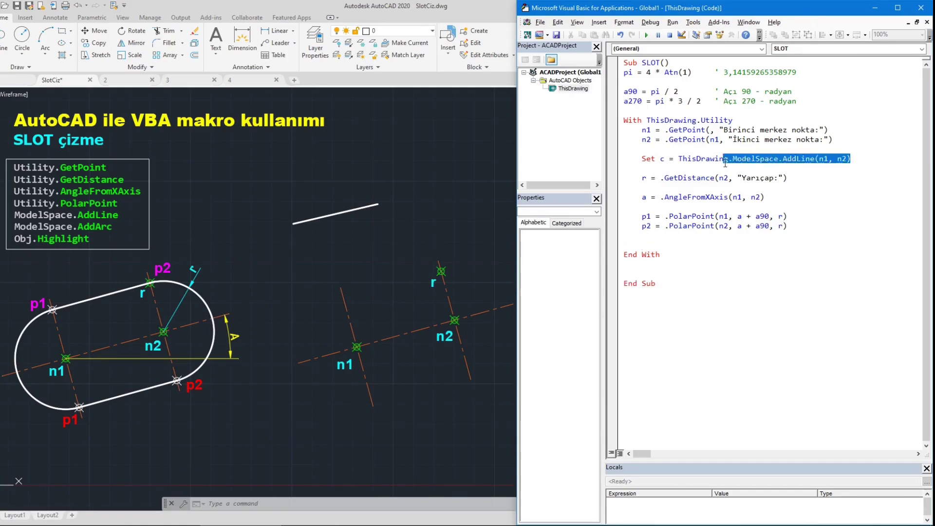
key("ctrl+c")
left_click(808, 245)
key("ctrl+v")
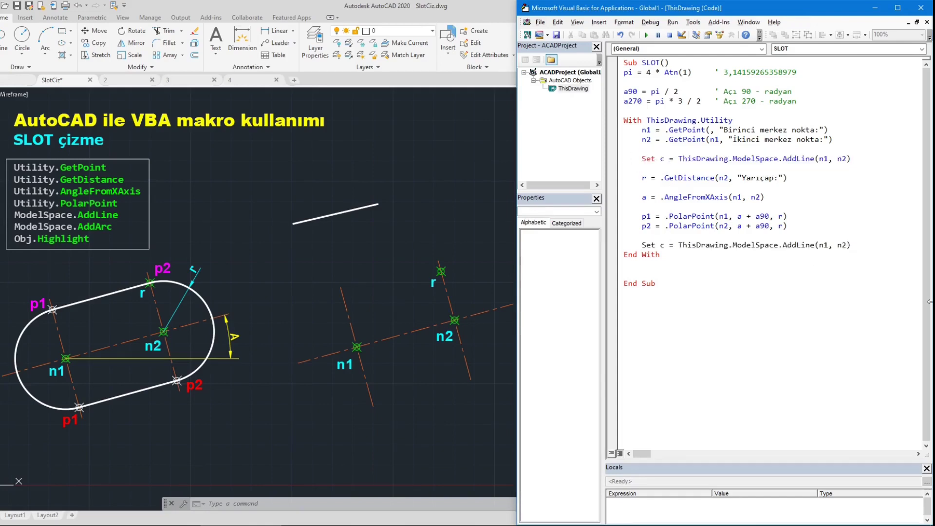
key("BackSpace")
type("p")
key("Right")
key("Right")
key("BackSpace")
type("p")
key("End")
key("Return")
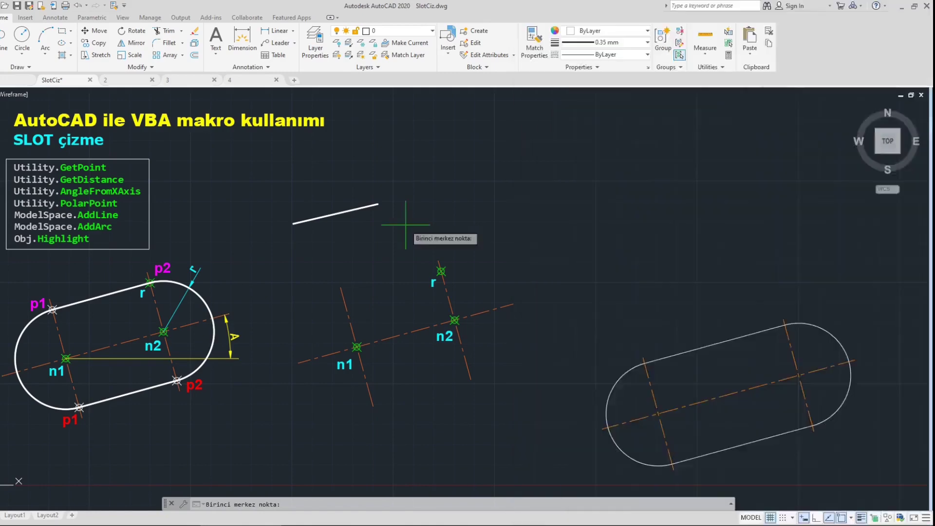
Step: Run SLOT, picking two centre points and a radius
left_click(646, 35)
left_click(454, 207)
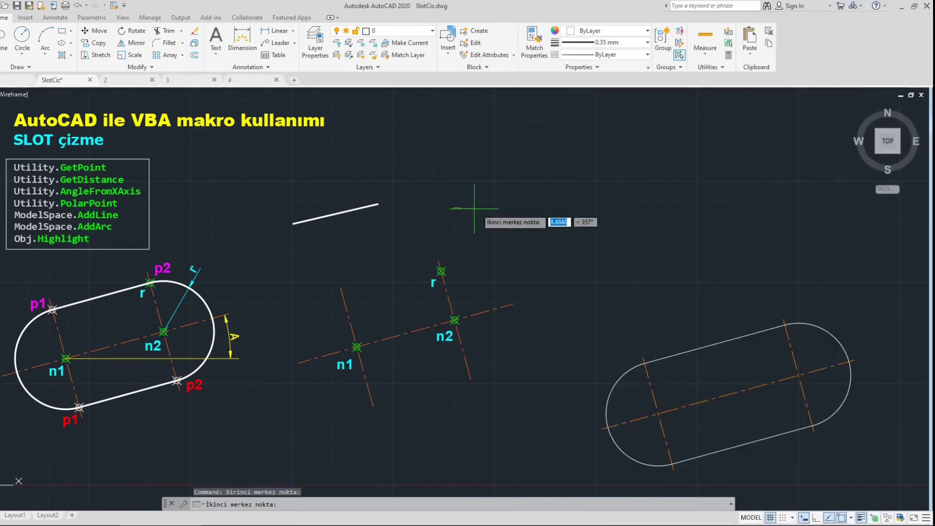
left_click(540, 186)
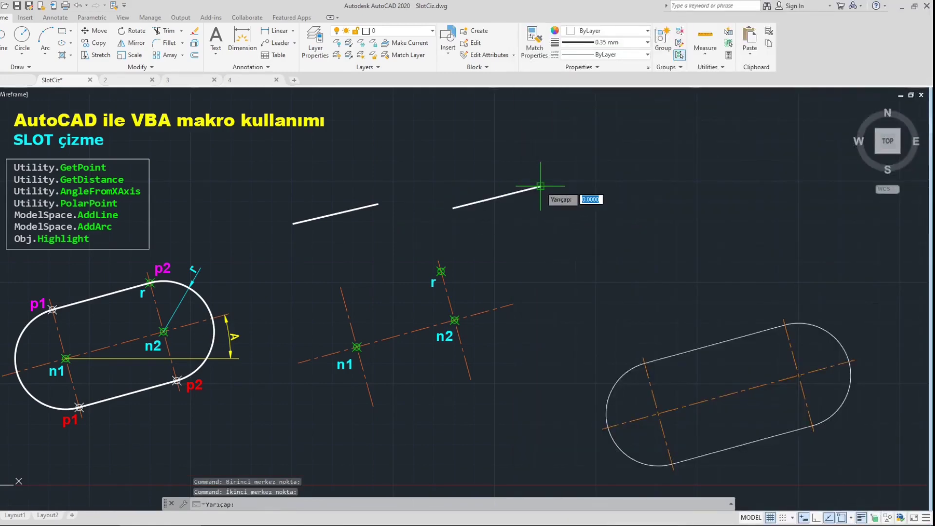
left_click(532, 160)
Step: Window-select and delete the two test lines, then return to VBA
left_click(501, 11)
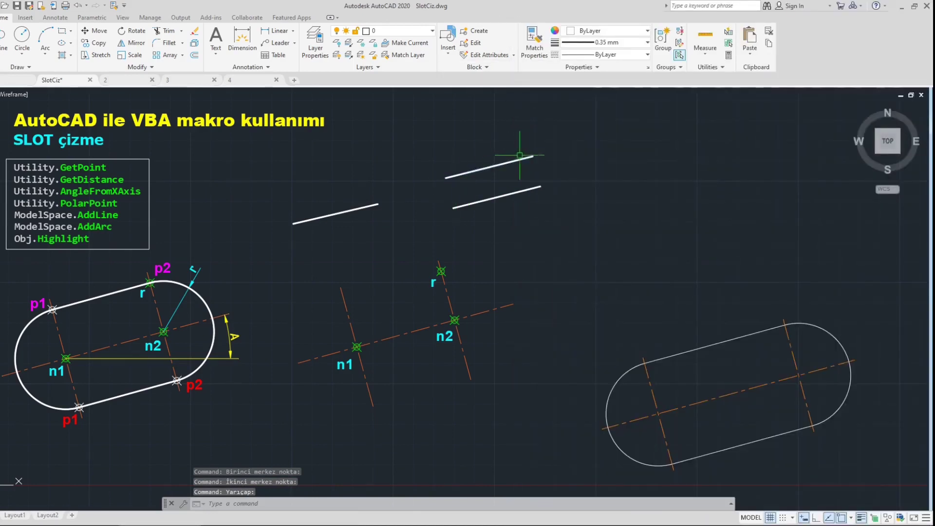
left_click(553, 215)
left_click(476, 167)
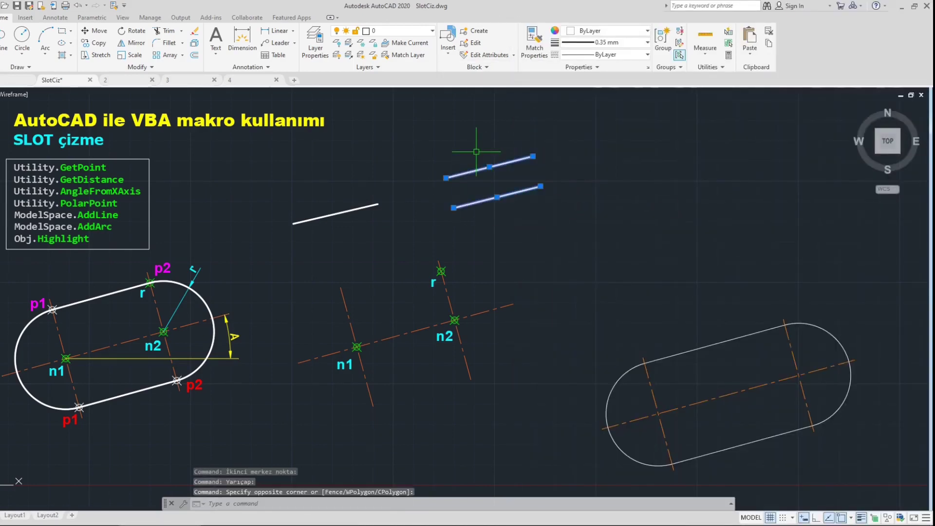
key("Delete")
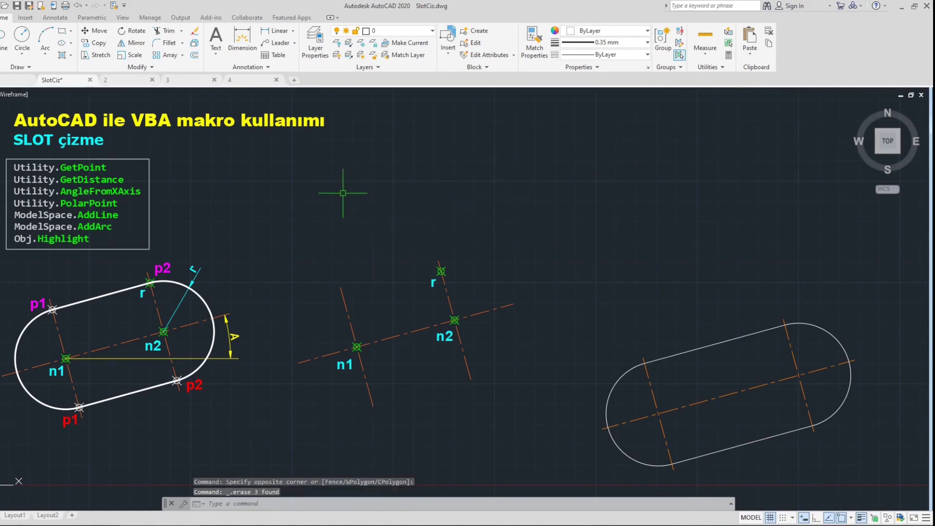
key("alt+F11")
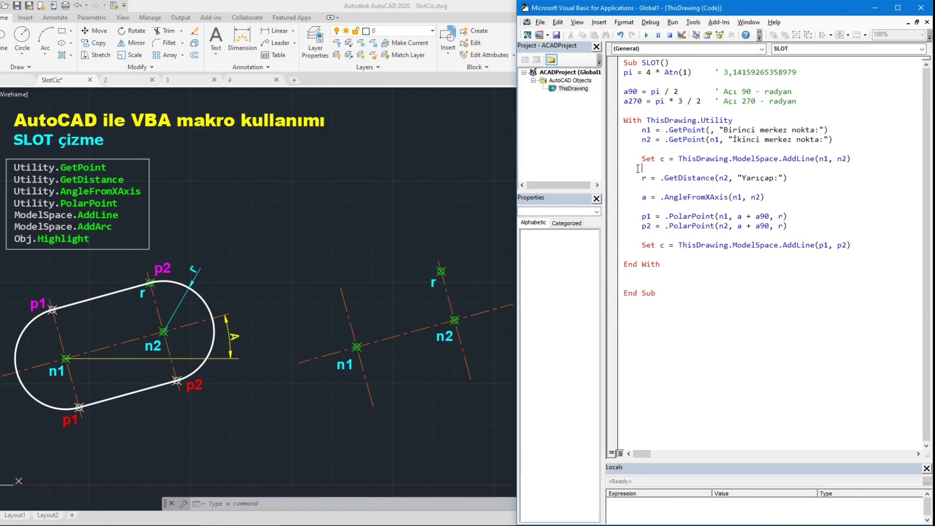
Step: Add the line c.color = acGreen after the first AddLine statement
double_click(663, 159)
left_click(644, 167)
type("c.c")
type("olor = acG")
type("reen")
double_click(660, 169)
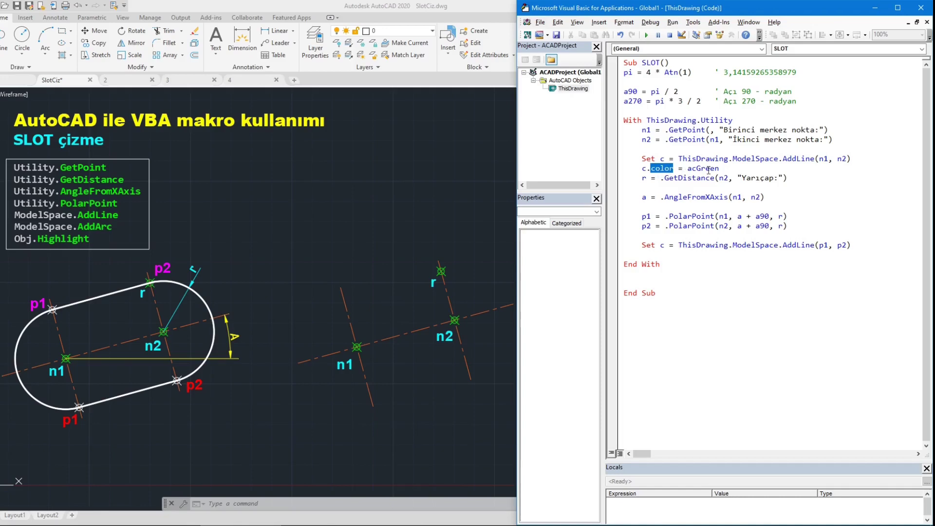
double_click(706, 169)
left_click(703, 169)
left_click(724, 168)
key("Return")
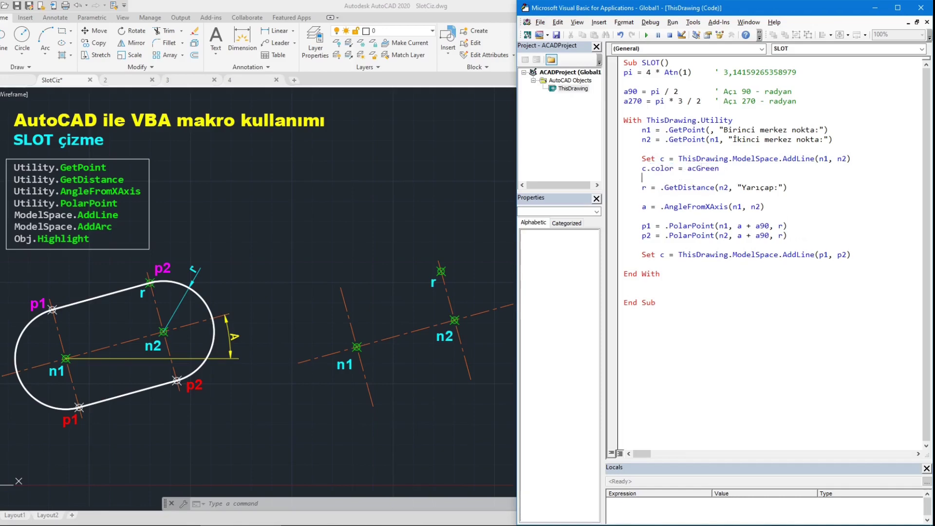
Step: Declare Dim c As AcadLine directly under Sub SLOT()
type("c.high")
key("BackSpace")
key("BackSpace")
key("BackSpace")
key("BackSpace")
key("BackSpace")
left_click(706, 65)
key("Return")
type("di")
type(" as")
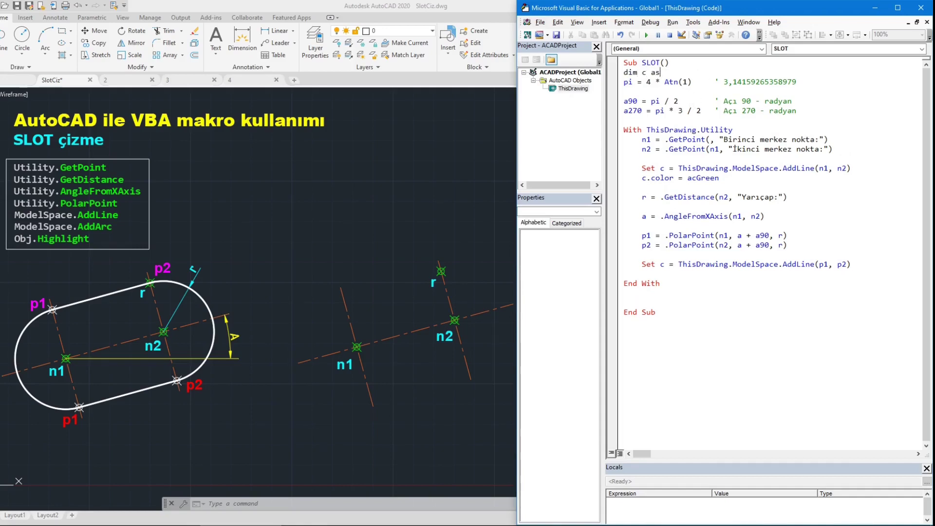
type(" acadli")
key("Return")
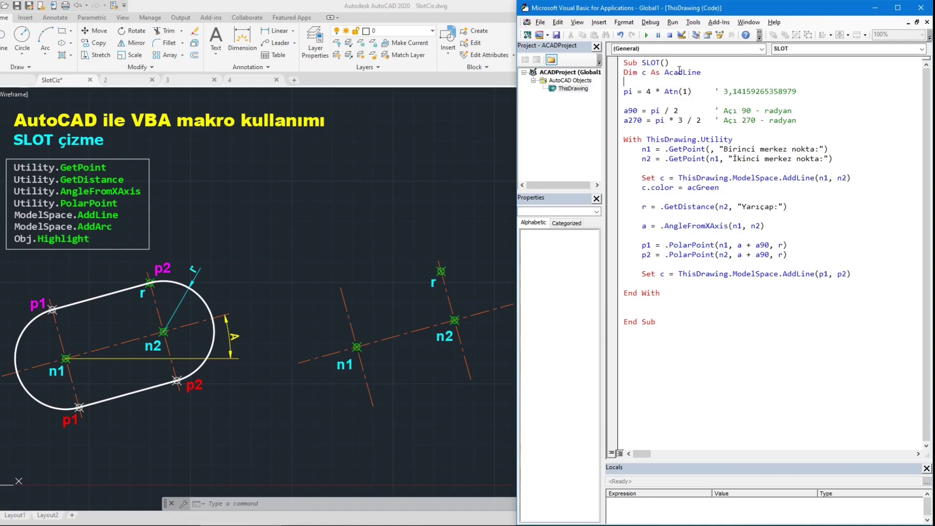
Step: Add c.Highlight True below the colour line and review the new lines
double_click(691, 72)
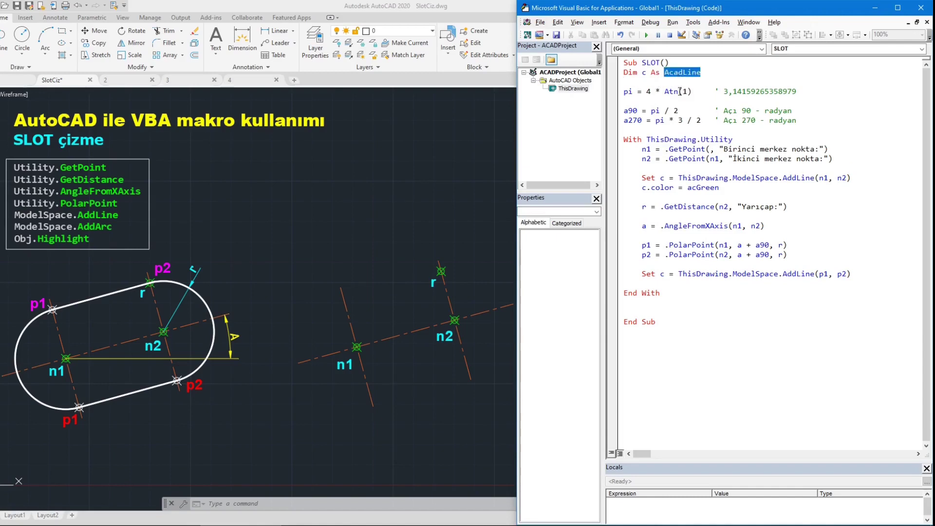
left_click(646, 73)
type("c.")
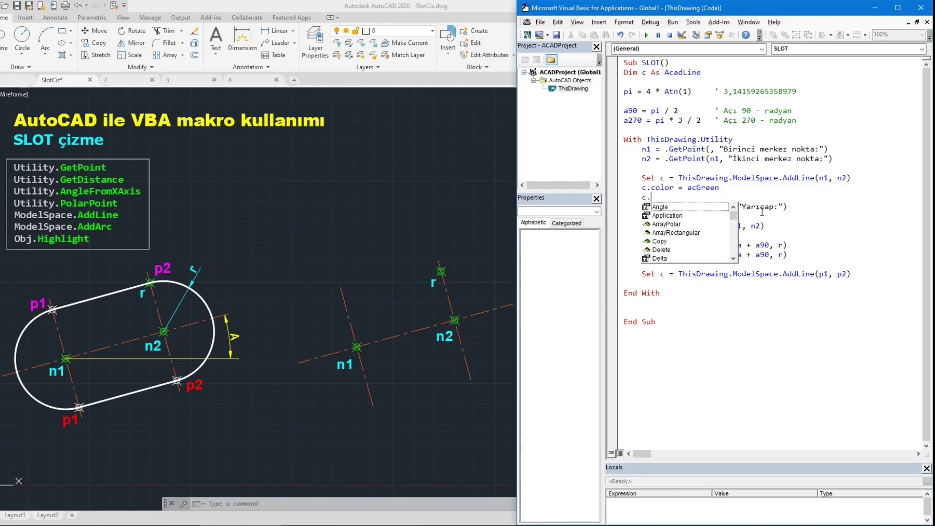
type("hlight")
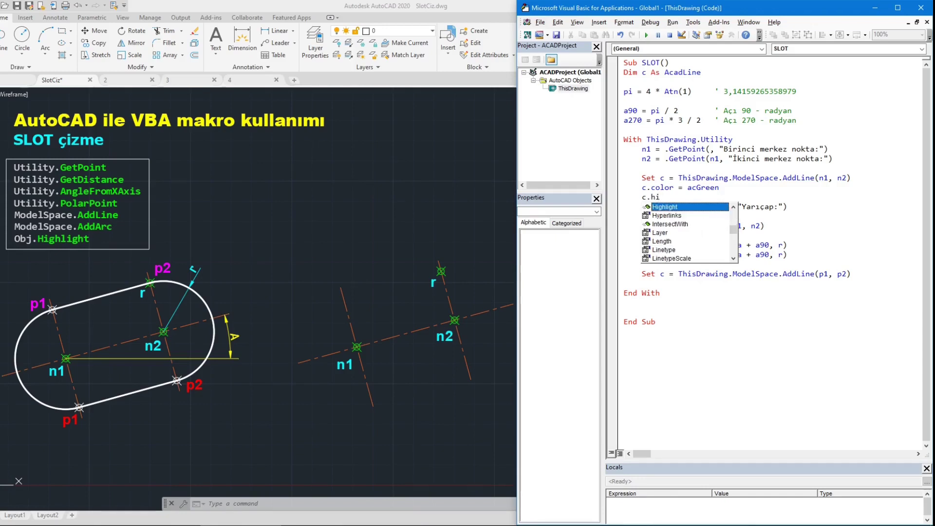
type(" True")
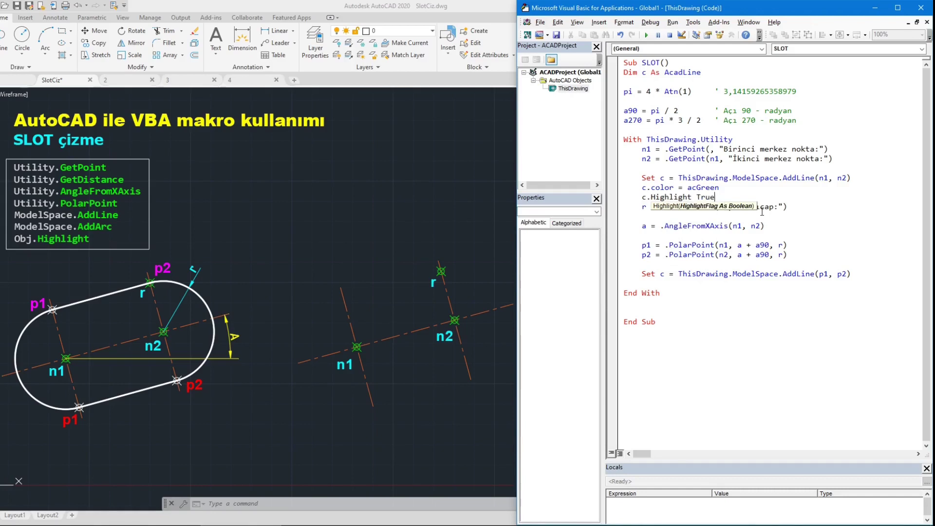
key("Return")
left_click_drag(714, 197, 628, 188)
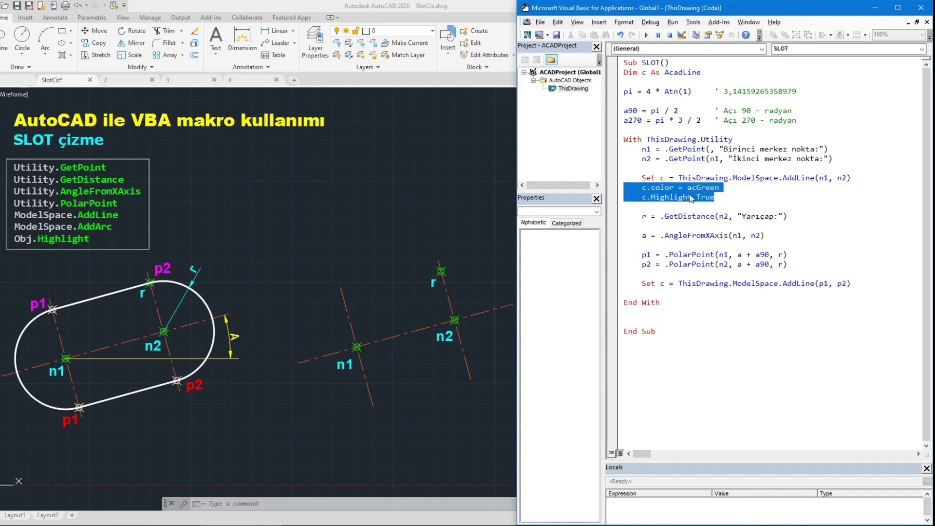
left_click(747, 192)
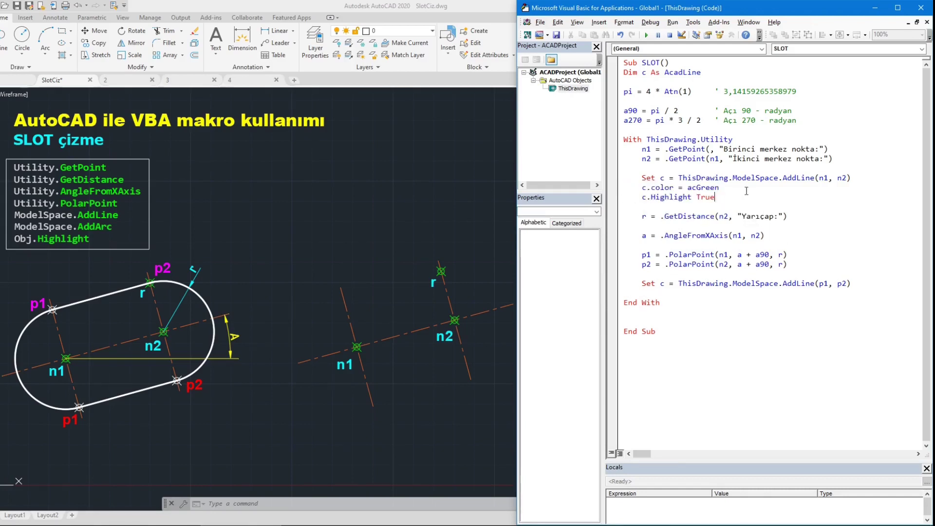
double_click(706, 188)
left_click(697, 197)
double_click(672, 196)
left_click(706, 197)
Step: Run SLOT, pick the first and second centre points, then a radius point
left_click(646, 34)
left_click(285, 218)
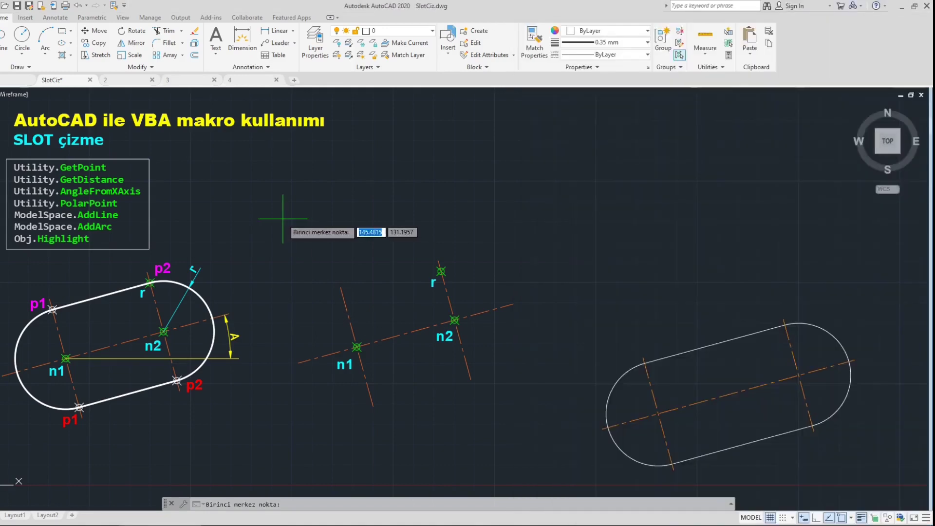
left_click(373, 198)
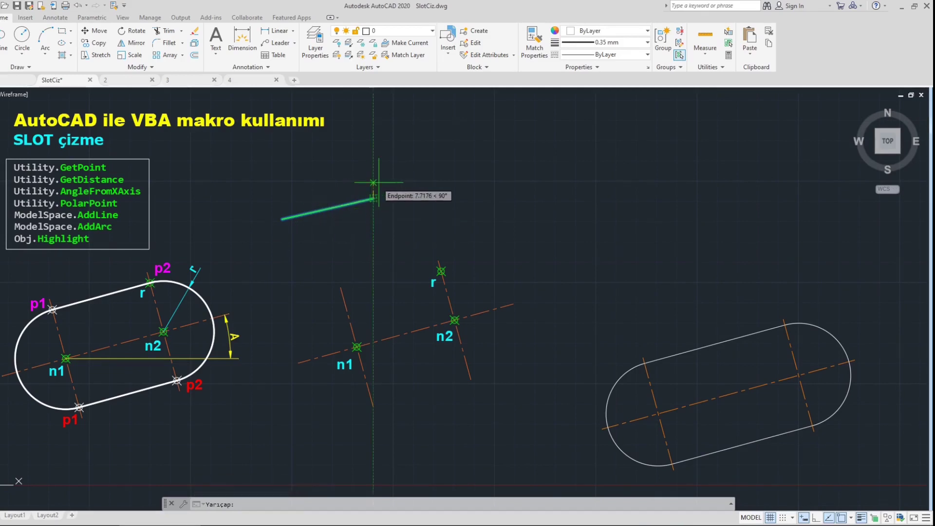
left_click(361, 166)
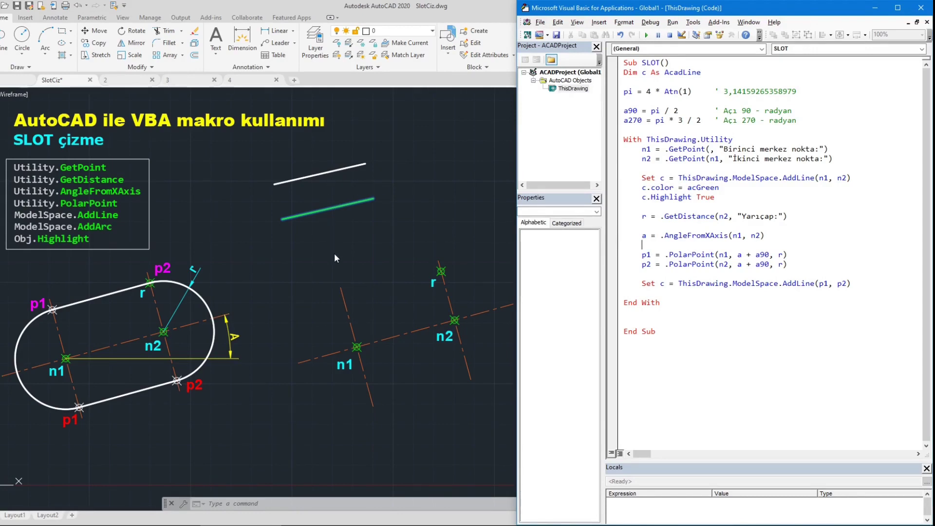
Step: Duplicate the p1, p2 and AddLine side-line code above End With, fixing its indentation
left_click(701, 264)
mouse_move(876, 284)
left_mouse_down()
mouse_move(573, 248)
mouse_move(616, 254)
left_mouse_up()
key("ctrl+c")
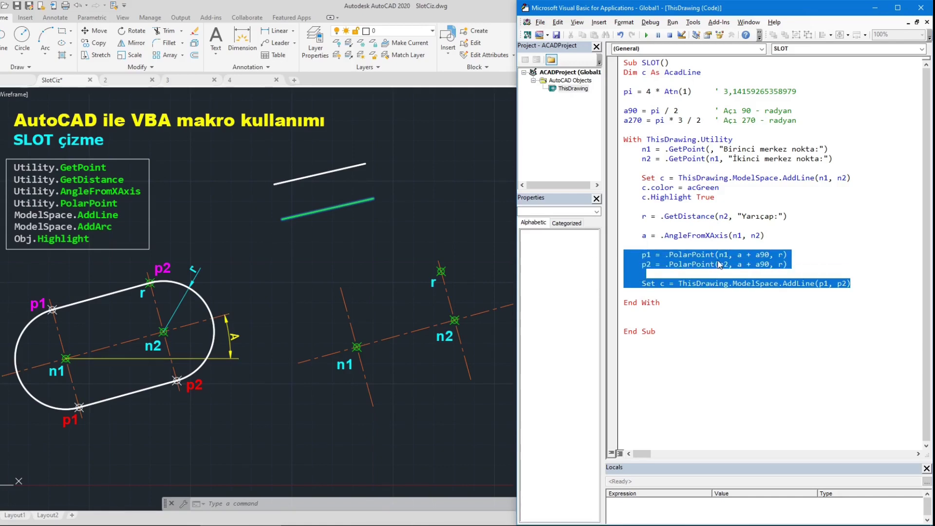
left_click(737, 293)
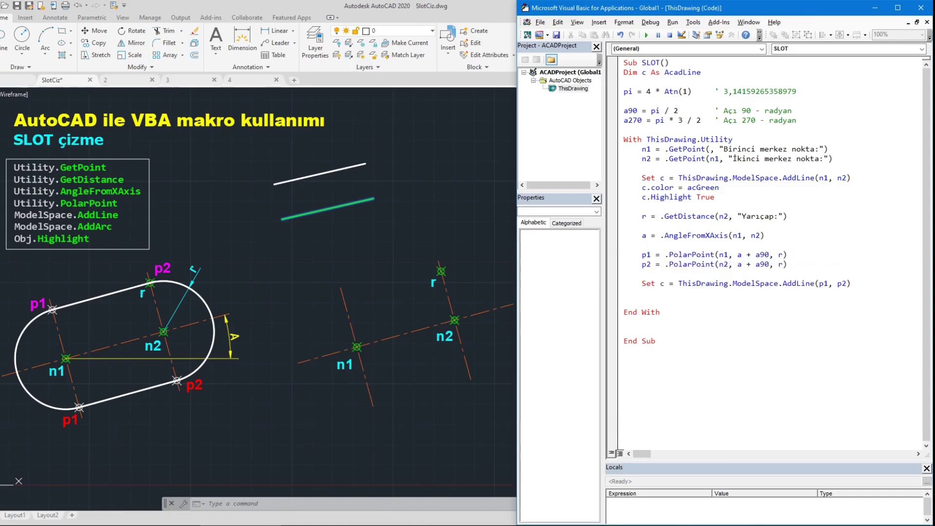
key("ctrl+v")
left_click_drag(660, 302, 624, 303)
key("Tab")
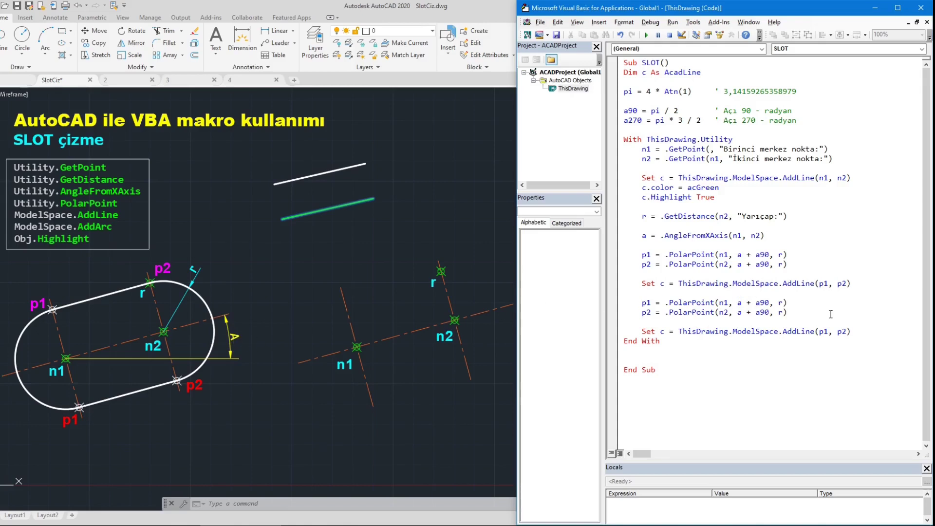
Step: Change a90 to a270 in both pasted PolarPoint lines
double_click(777, 303)
type("a270")
double_click(762, 312)
type("a270")
left_click(731, 313)
left_click(782, 303)
Step: Run SLOT and pick two centres and a radius to test both side lines
key("Return")
left_click(646, 35)
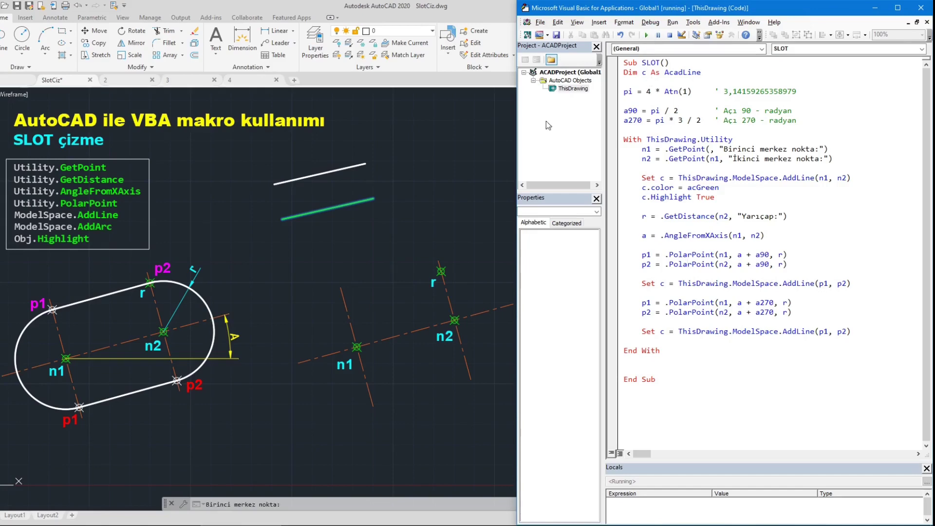
left_click(438, 202)
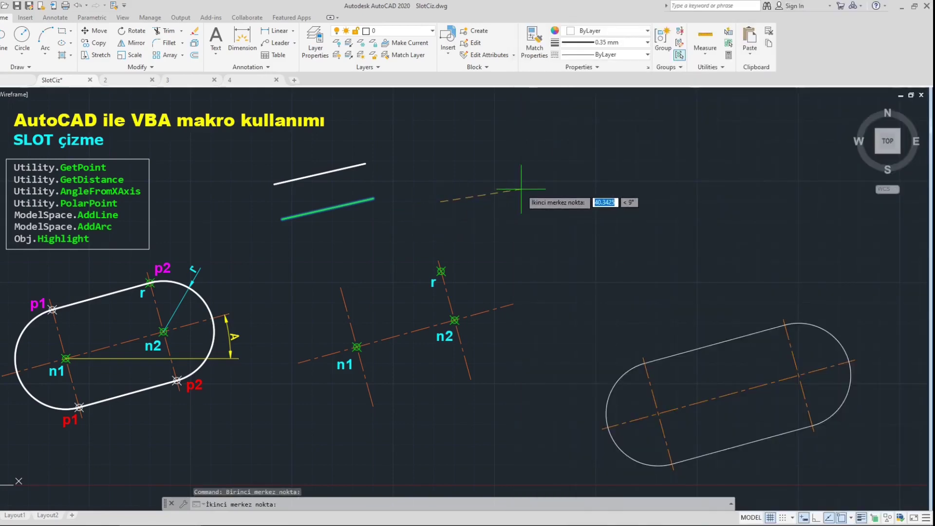
left_click(521, 189)
left_click(520, 157)
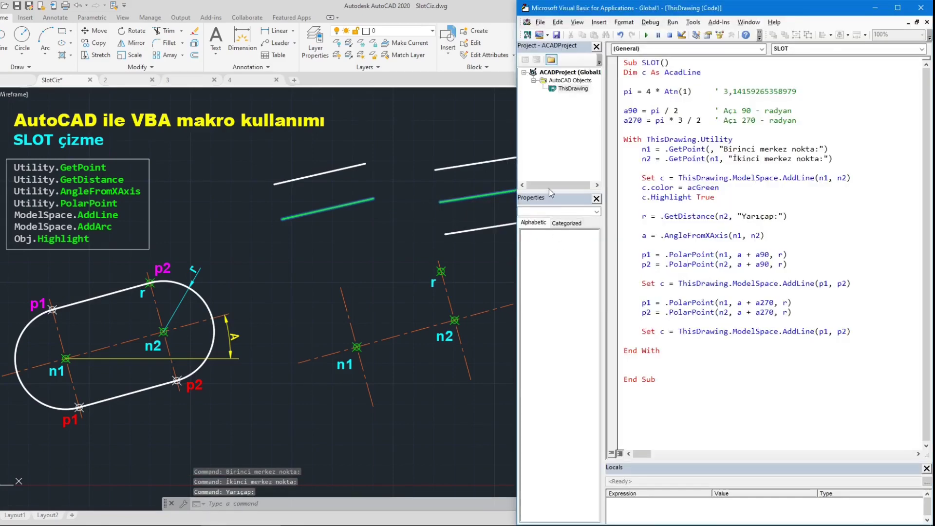
key("alt+F11")
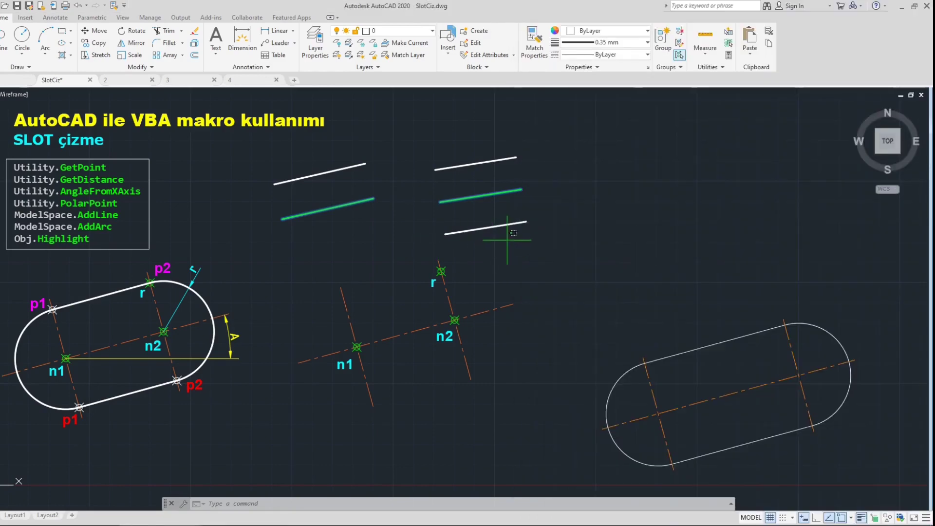
Step: Window-select all the test lines and erase them
left_click(513, 233)
left_click(422, 141)
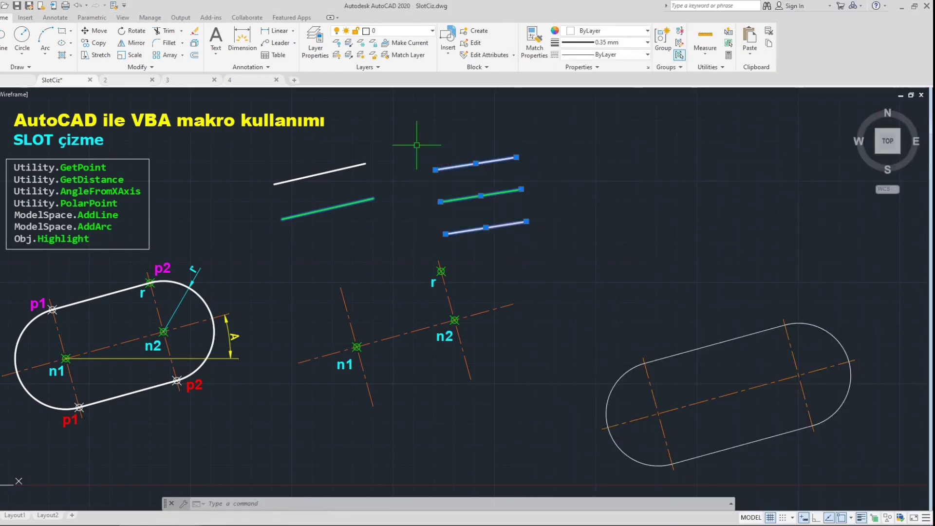
left_click(409, 246)
left_click(273, 142)
key("Delete")
key("alt+F11")
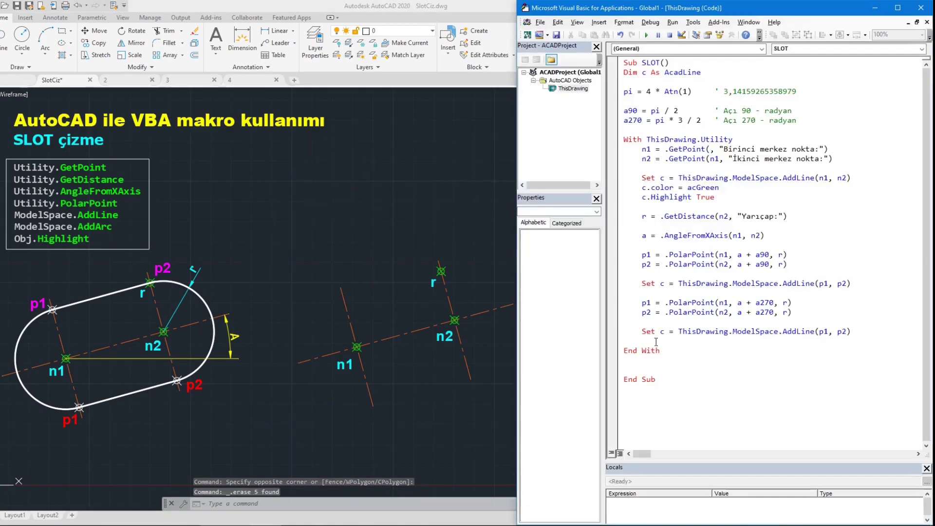
Step: Add an empty With ThisDrawing.ModelSpace / End With block and begin declaring yay As AcadArc
left_click(756, 357)
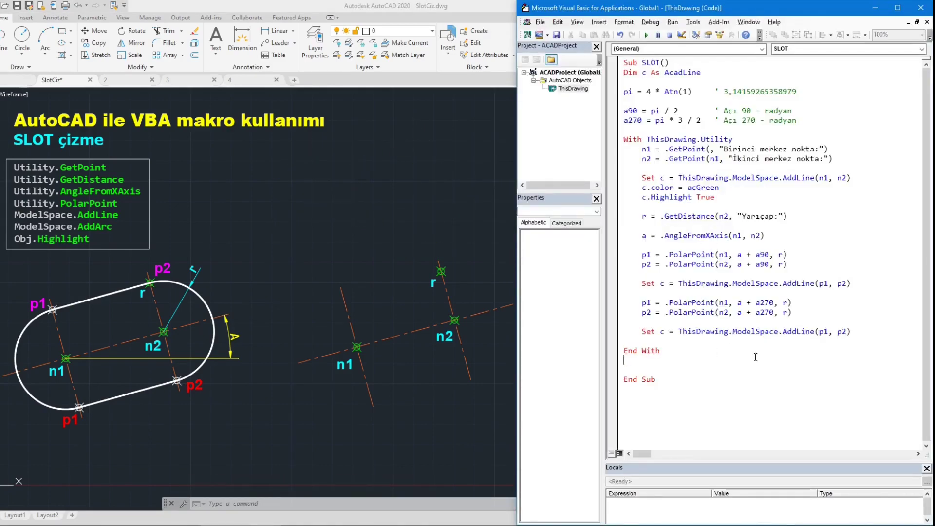
key("Return")
type("with")
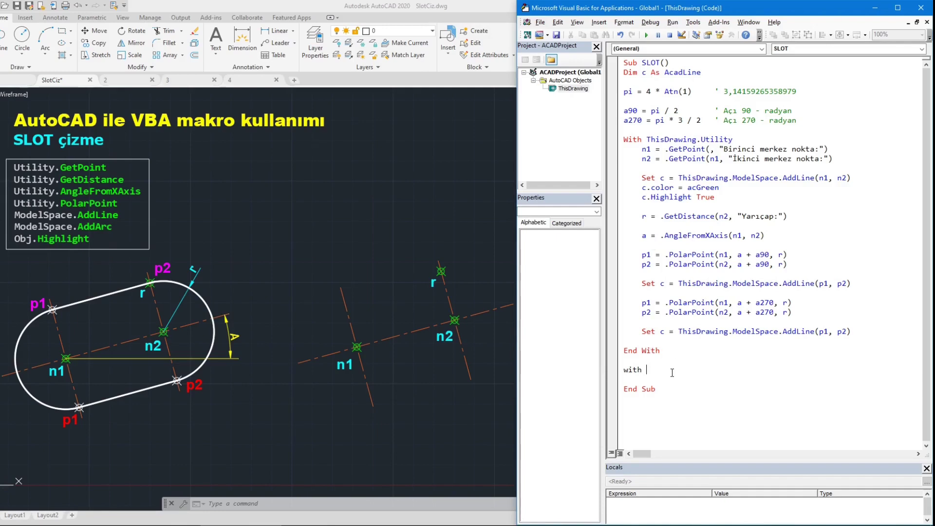
type("ThisDrawing.")
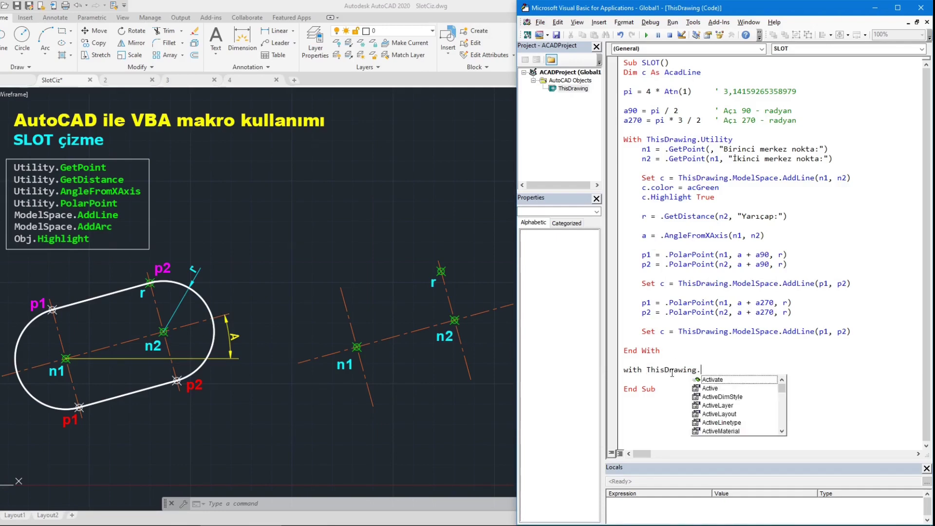
type("mode")
key("Tab")
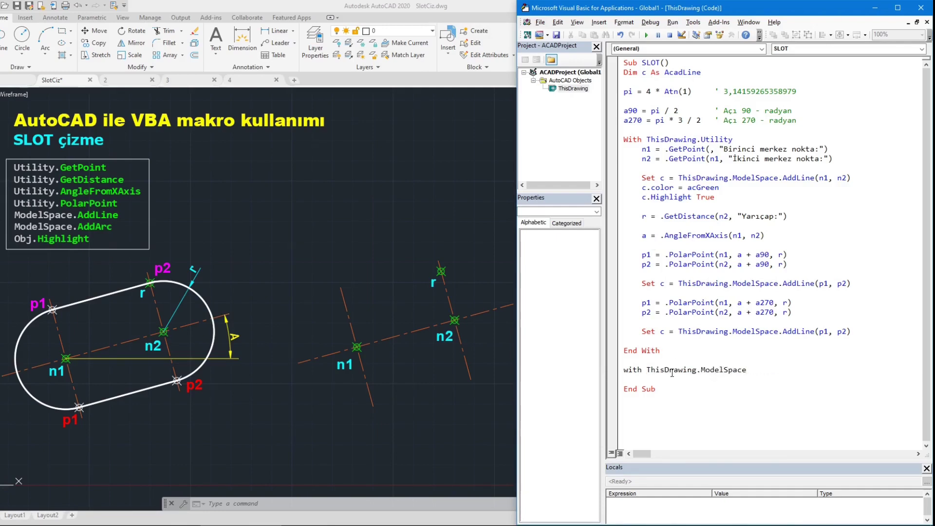
key("Return")
key("Return")
type("end wi")
key("Up")
key("Tab")
key("Return")
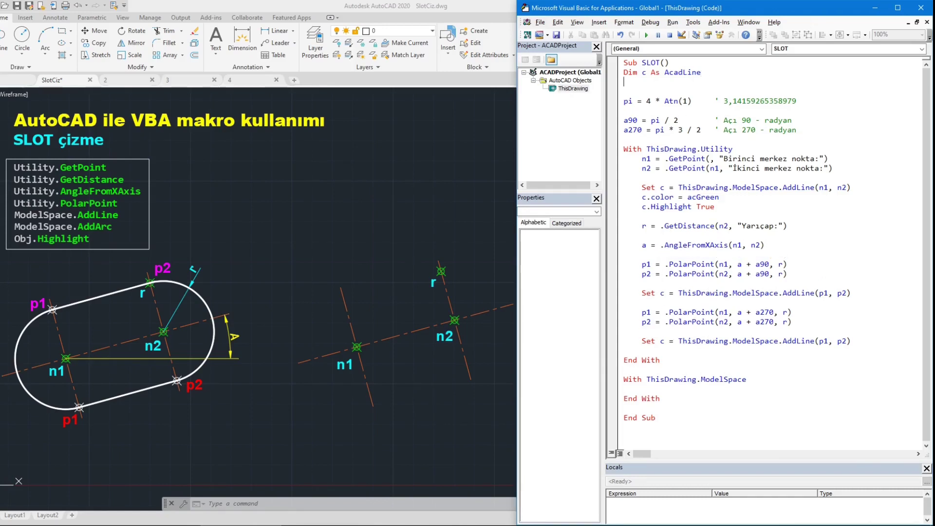
type("dim y")
type(" ay a")
type("s ")
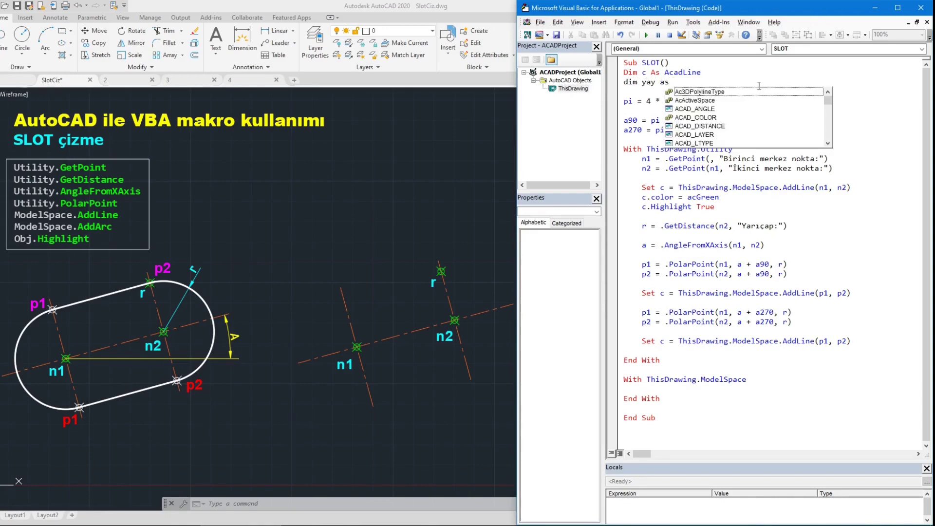
type("acadarc")
Step: Finish Dim yay As AcadArc and add Set yay = .AddArc(n1, r, a + a90, a + 270)
key("Down")
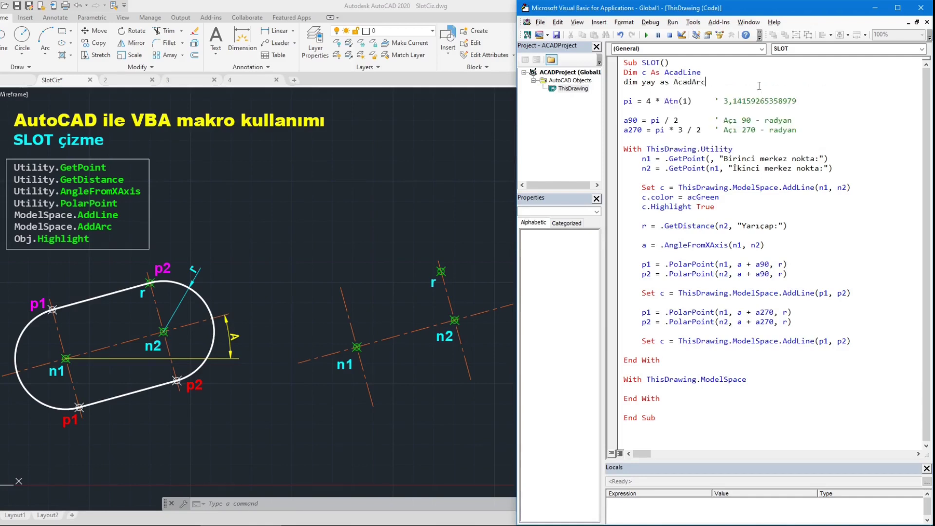
left_click(647, 389)
type("s")
type("et yay =")
type(".ad")
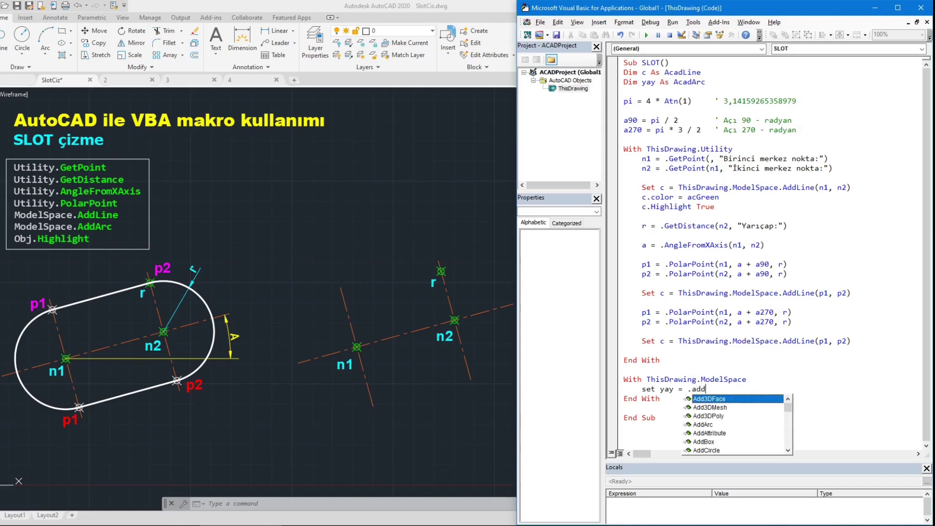
type("d")
key("Tab")
type("(")
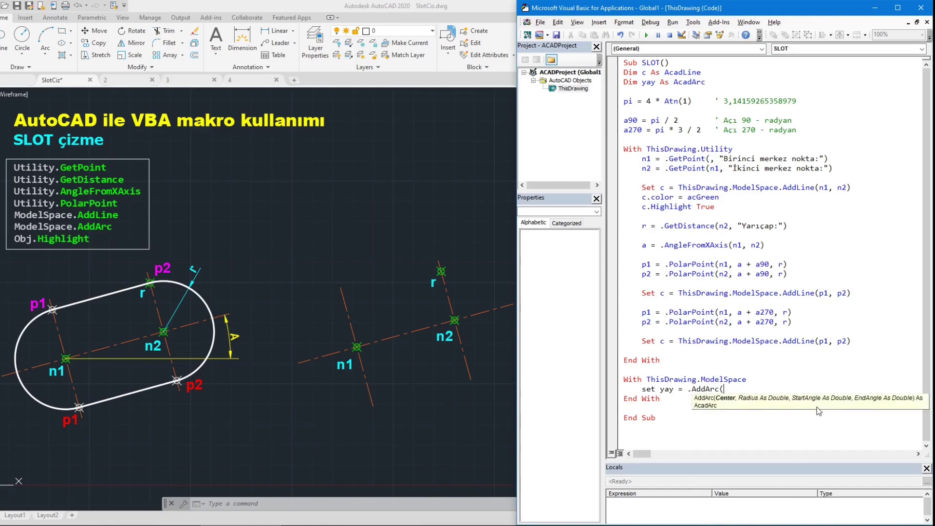
type("n1")
type(",")
type("r,")
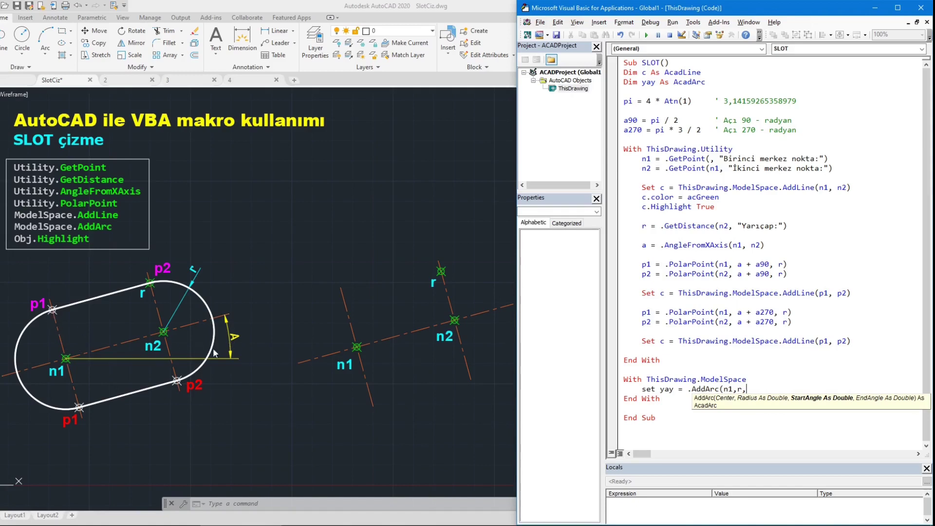
type("a+")
type("a90")
double_click(761, 388)
type(",")
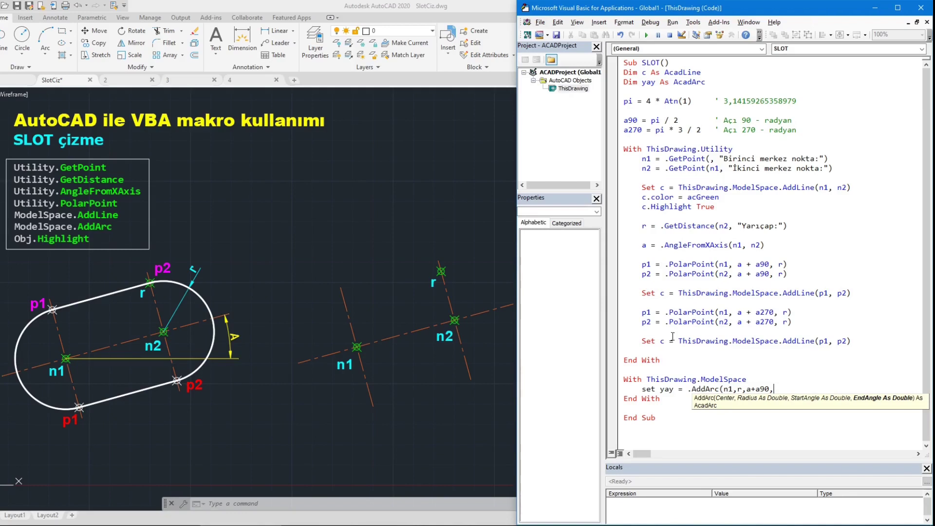
type("a + 270)")
key("Return")
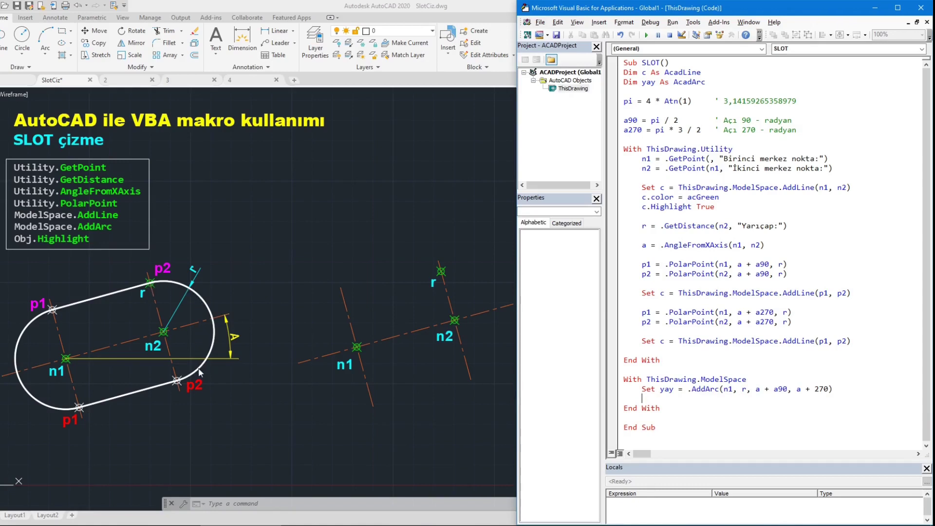
Step: Copy the AddArc line and paste a duplicate below it
left_click(643, 389)
key("shift+Down")
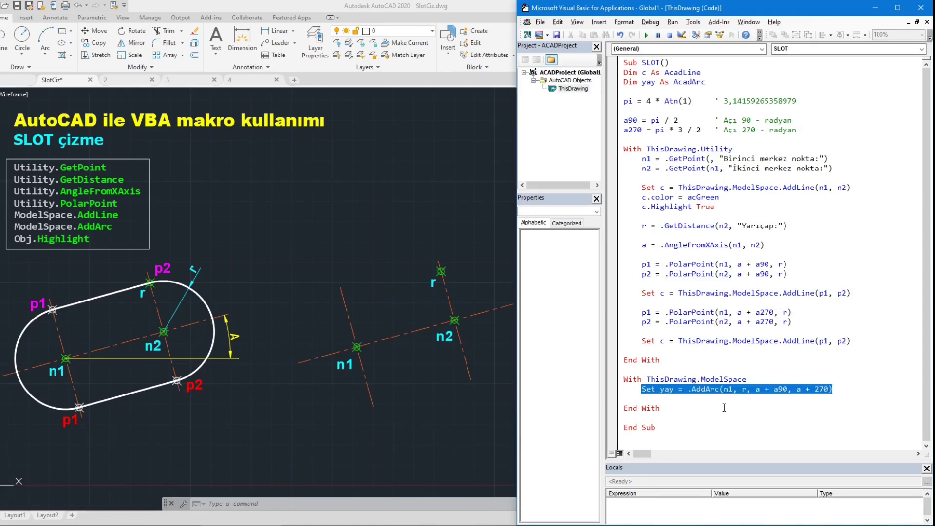
key("ctrl+c")
key("Right")
key("ctrl+v")
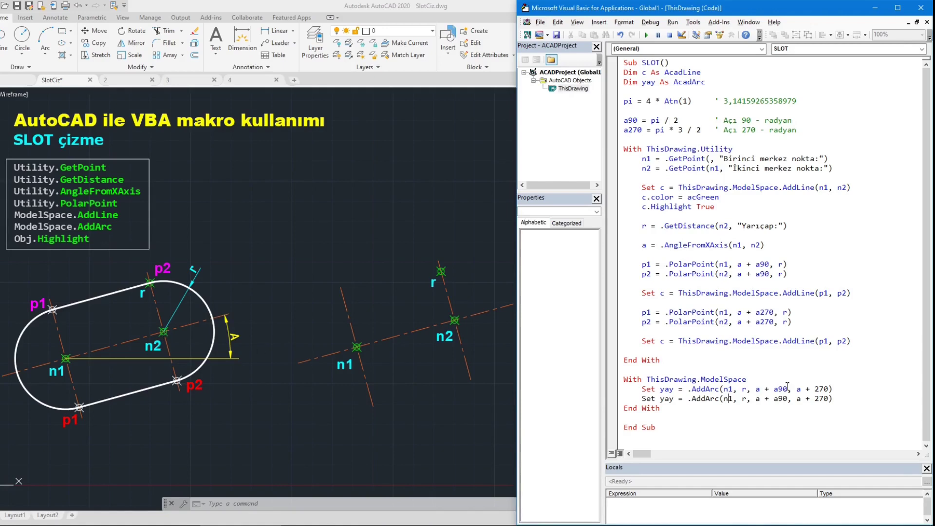
Step: Change the second AddArc to use n2, from a + a270 to a + a90
key("Delete")
type("2")
left_click(762, 401)
left_click(788, 399)
key("BackSpace")
key("BackSpace")
type("270")
left_click(820, 399)
key("Delete")
key("Delete")
type("a9")
Step: Change the first AddArc's end angle to a + a270
left_click(823, 389)
type("a")
key("Up")
left_click(699, 351)
Step: Run SLOT, picking centres n1 and n2 and radius r, to draw a closed slot
left_click(646, 35)
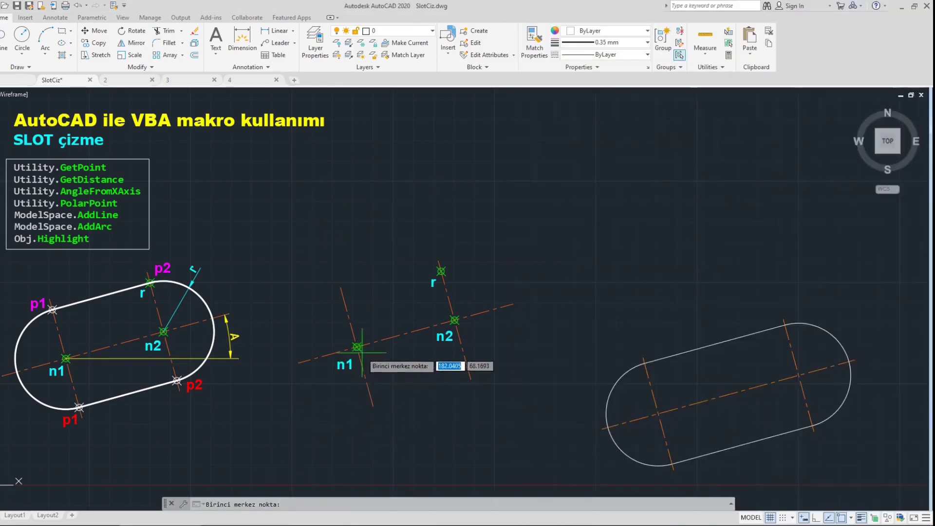
left_click(356, 347)
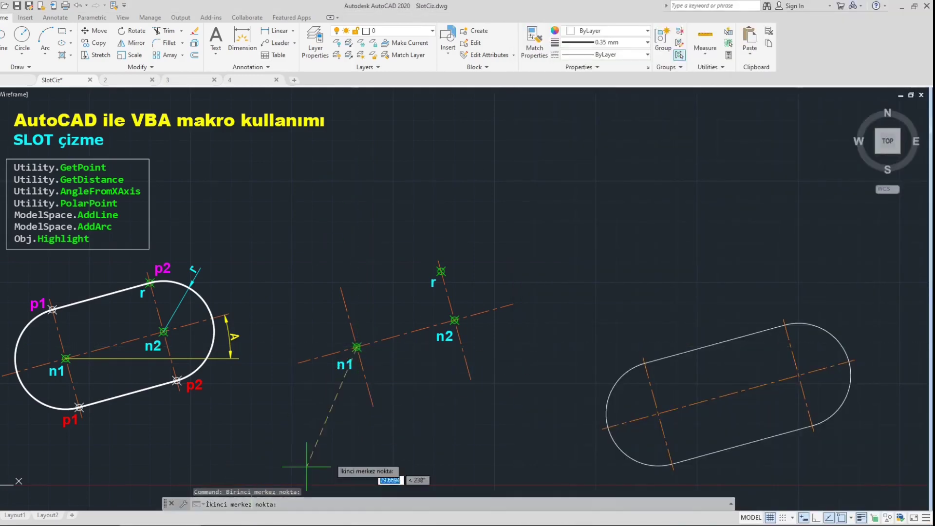
left_click(454, 320)
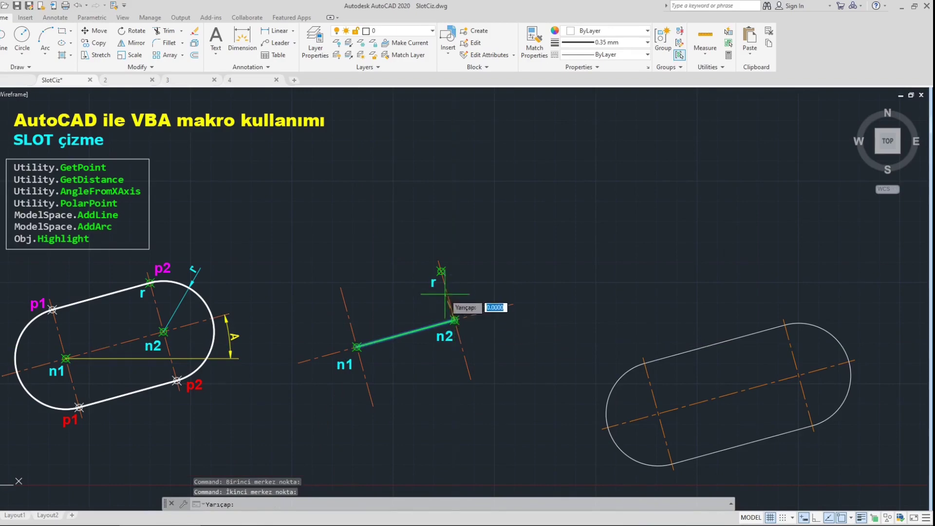
left_click(441, 271)
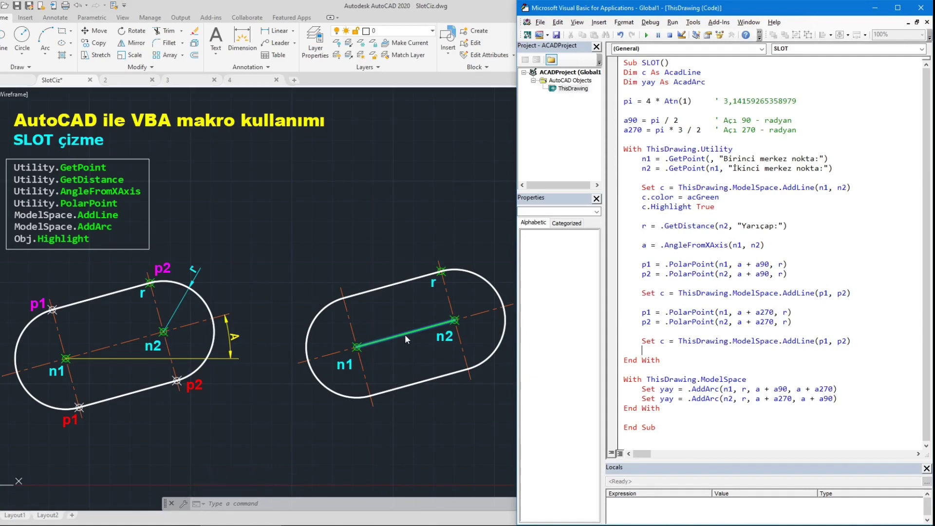
Step: Add c.Highlight False on a new line below the radius prompt
left_click(804, 231)
key("Return")
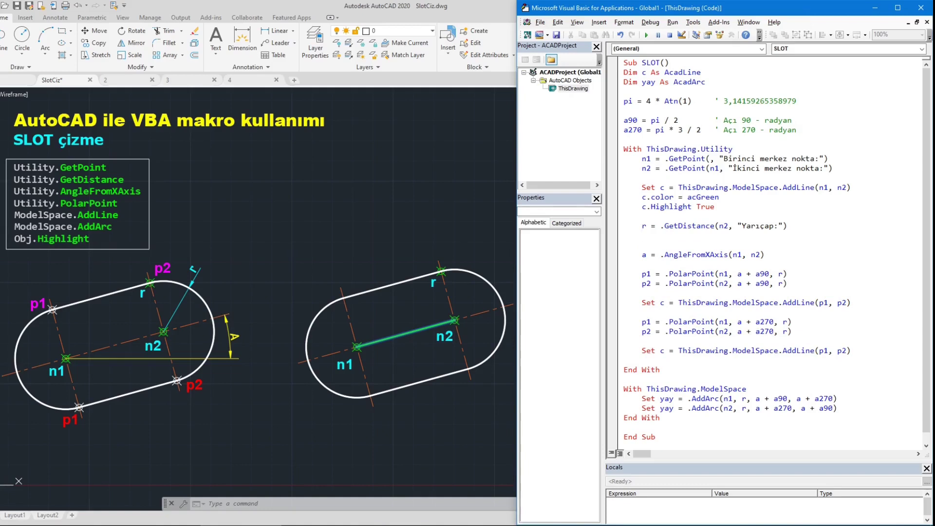
key("Up")
key("shift+Home")
key("ctrl+c")
key("Down")
key("ctrl+v")
key("BackSpace")
key("BackSpace")
key("BackSpace")
key("BackSpace")
type("al")
type("se")
key("Up")
Step: Run the macro with F5 and draw a test slot from two centres and a radius
key("F5")
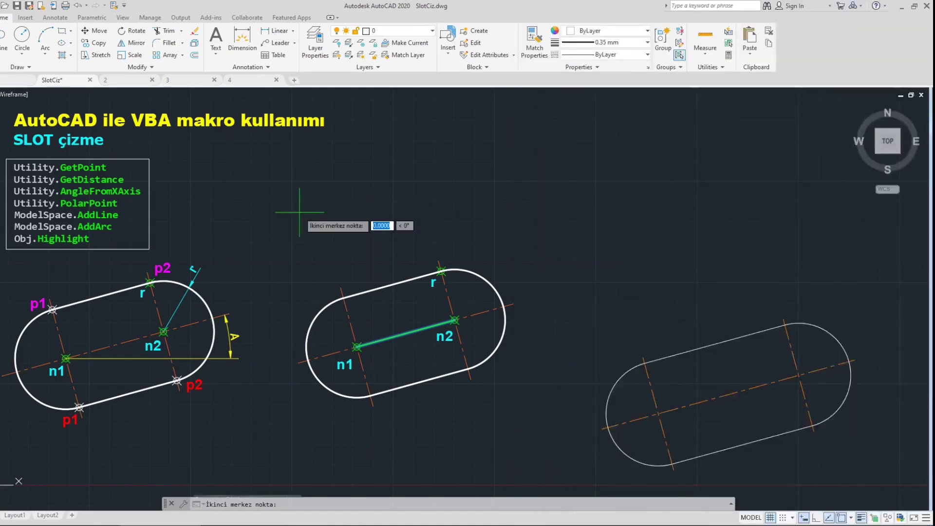
left_click(299, 212)
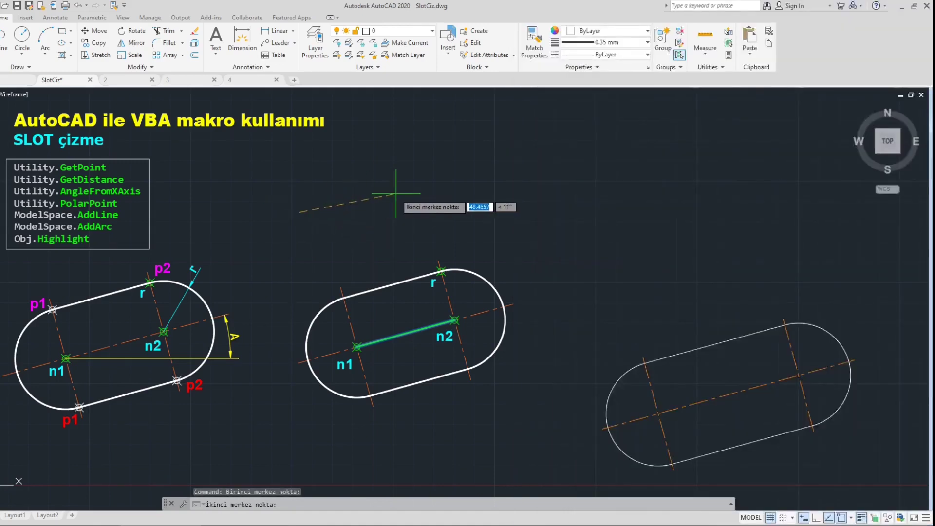
left_click(396, 194)
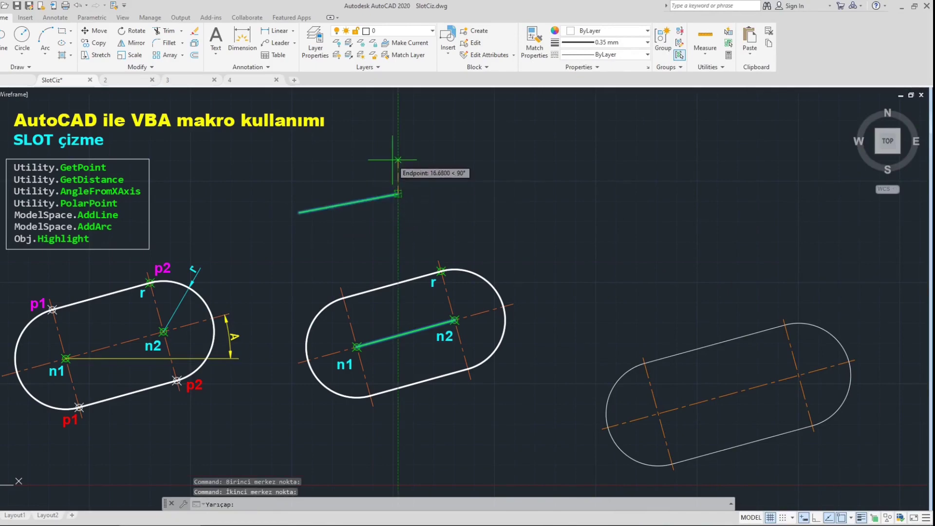
left_click(382, 167)
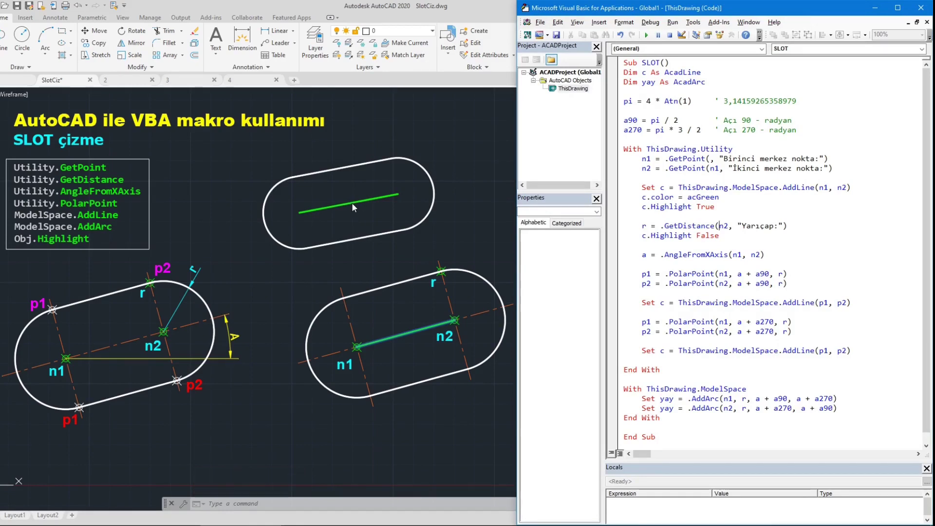
Step: Replace Highlight False with c.Delete so the helper line is erased
left_click(726, 236)
key("shift+Left")
key("shift+Left")
key("shift+Left")
type(".")
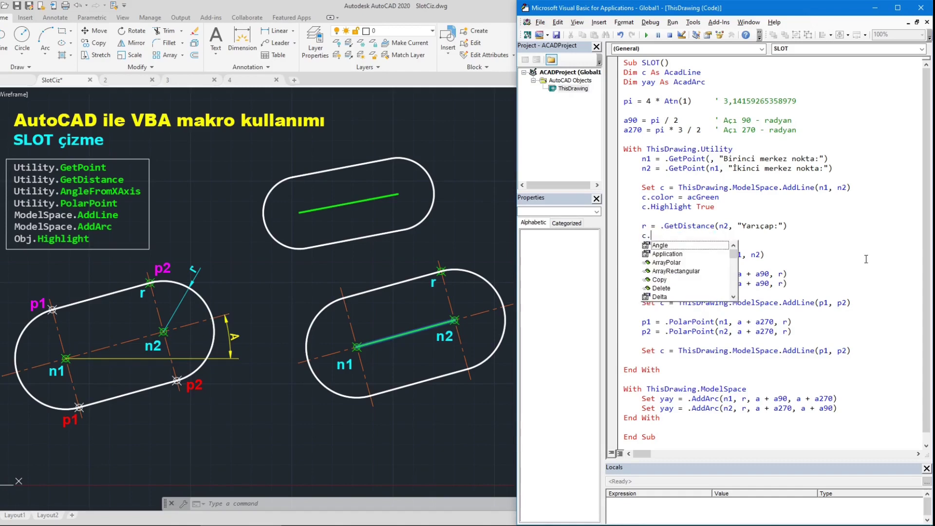
type("De")
key("Tab")
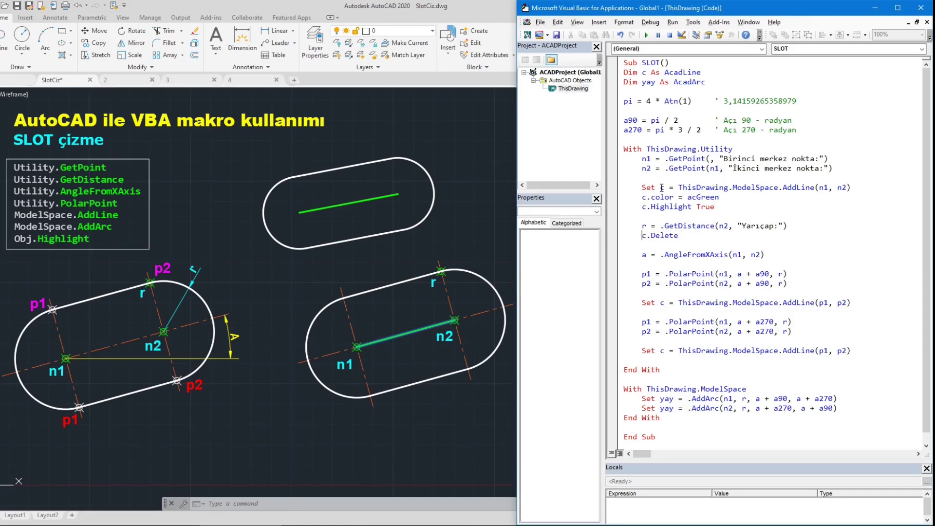
left_click_drag(661, 187, 857, 188)
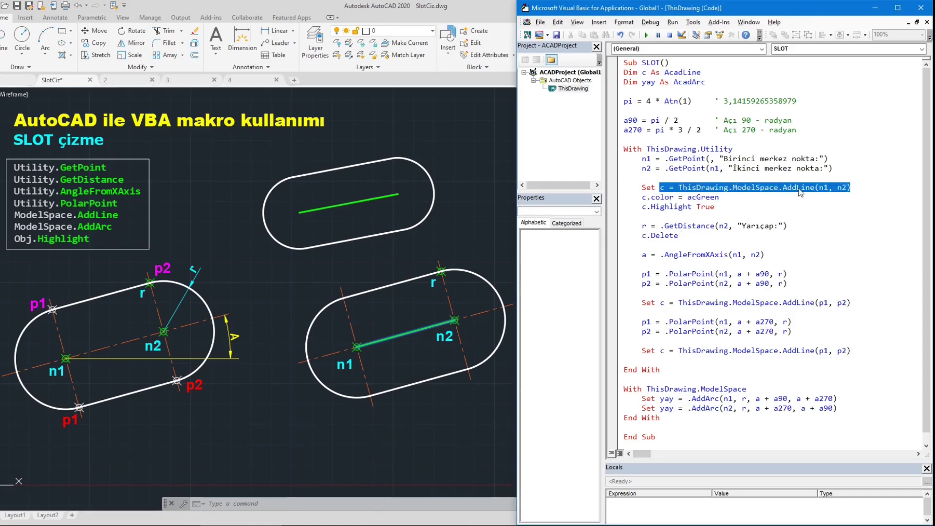
left_click(680, 188)
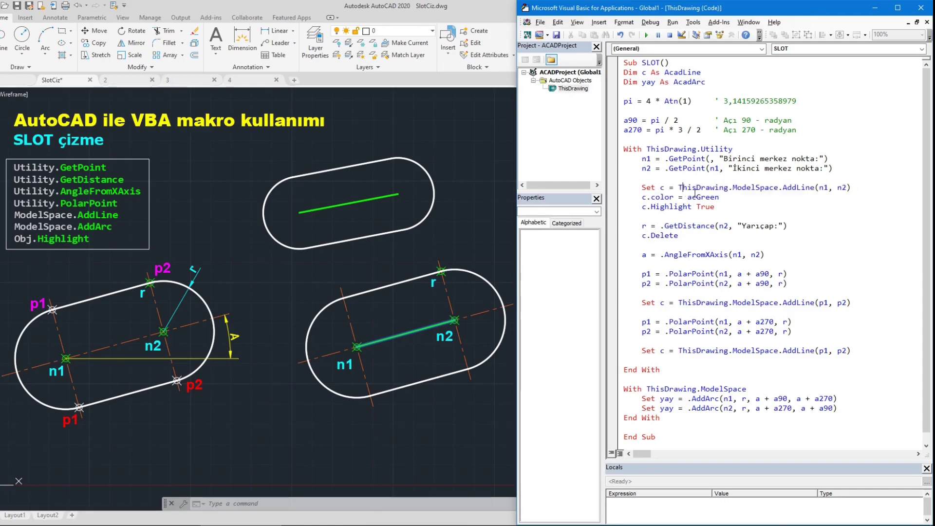
double_click(662, 188)
Step: Rerun SLOT and draw a horizontal slot with Ortho (F8) turned on
left_click(646, 34)
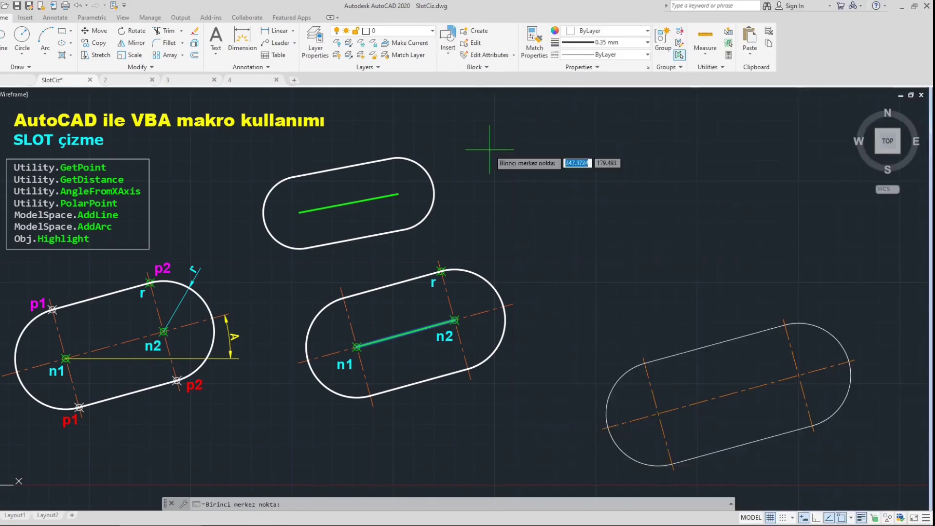
left_click(493, 198)
key("F8")
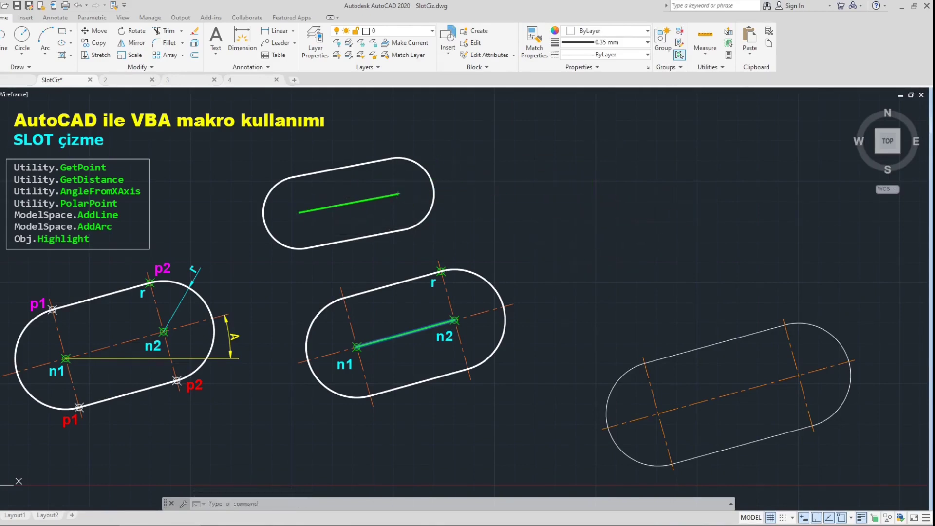
left_click(591, 198)
left_click(594, 162)
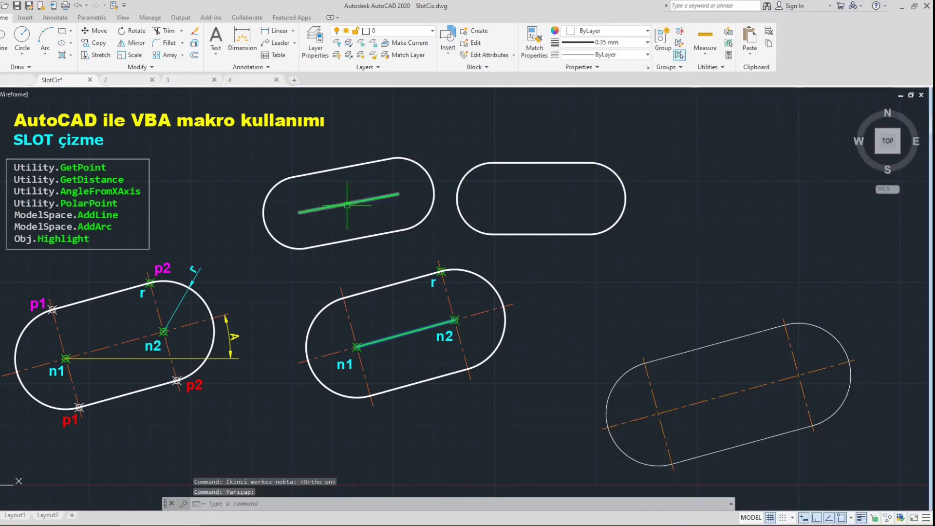
Step: Run the SLOT macro for a horizontal slot near the bottom: two picked centres, radius 15
key("alt+F11")
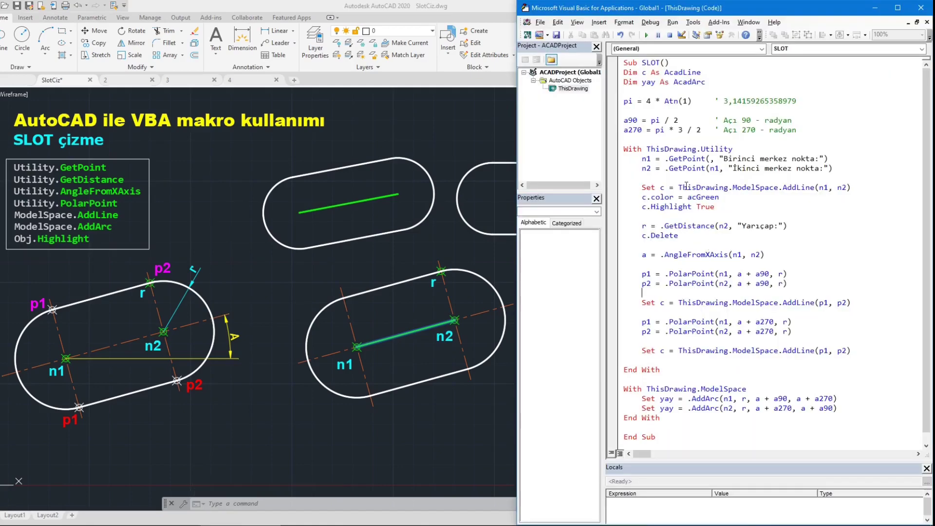
left_click(646, 34)
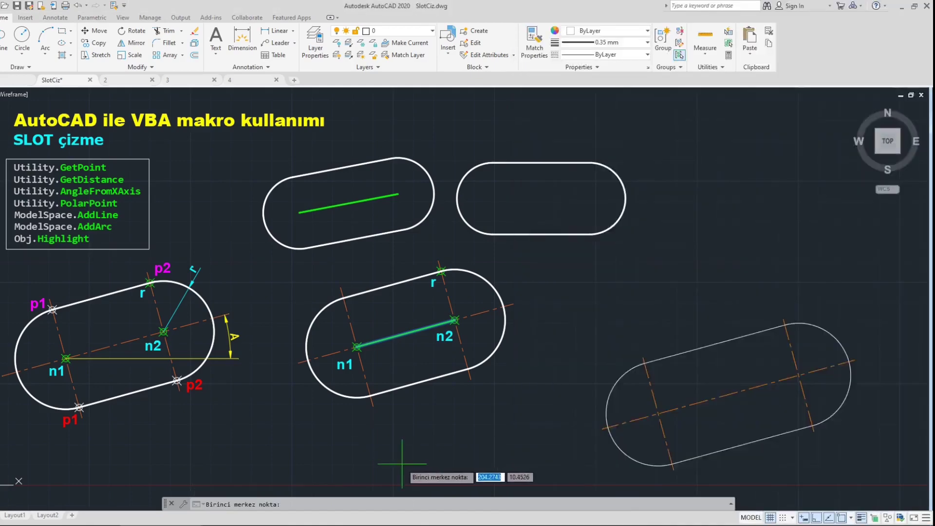
left_click(403, 461)
left_click(465, 462)
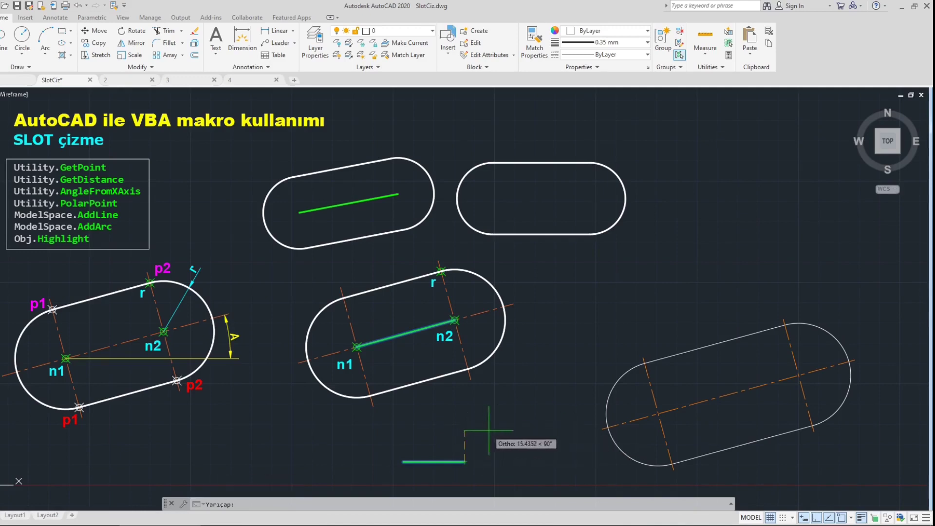
type("1")
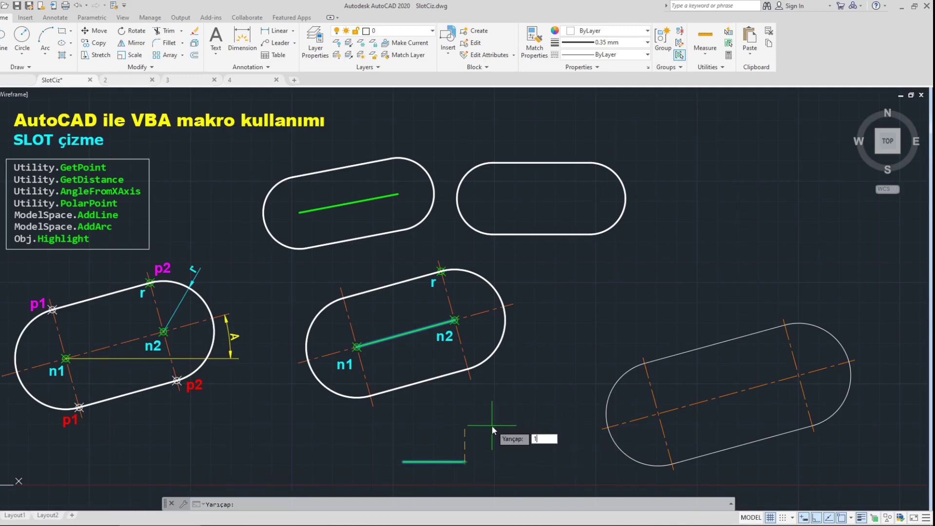
type("5")
key("Return")
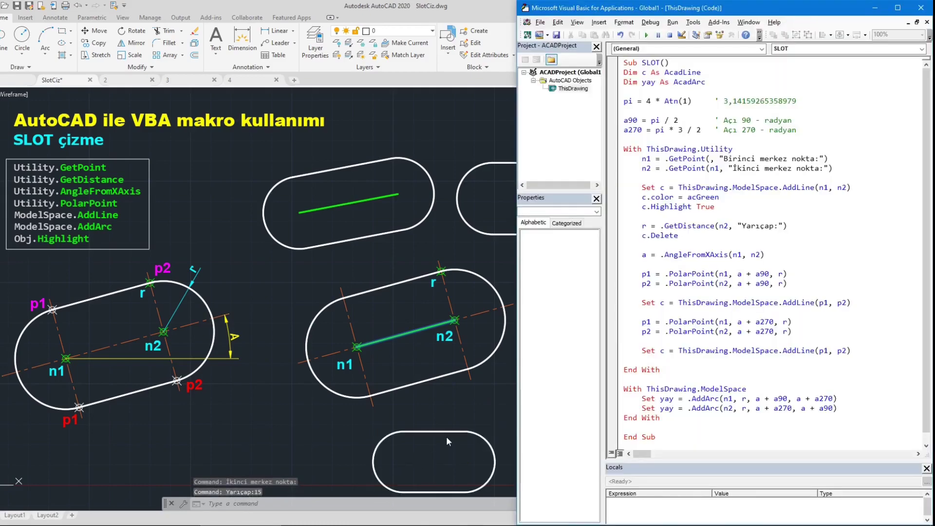
Step: Window-select the right slot to check it, cancel the selection, and return to the macro code
left_click(446, 436)
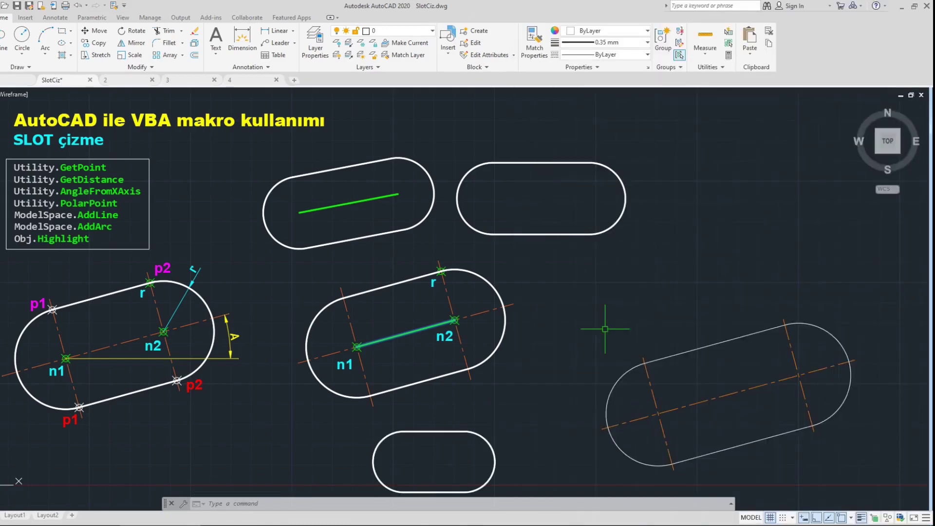
left_click(852, 477)
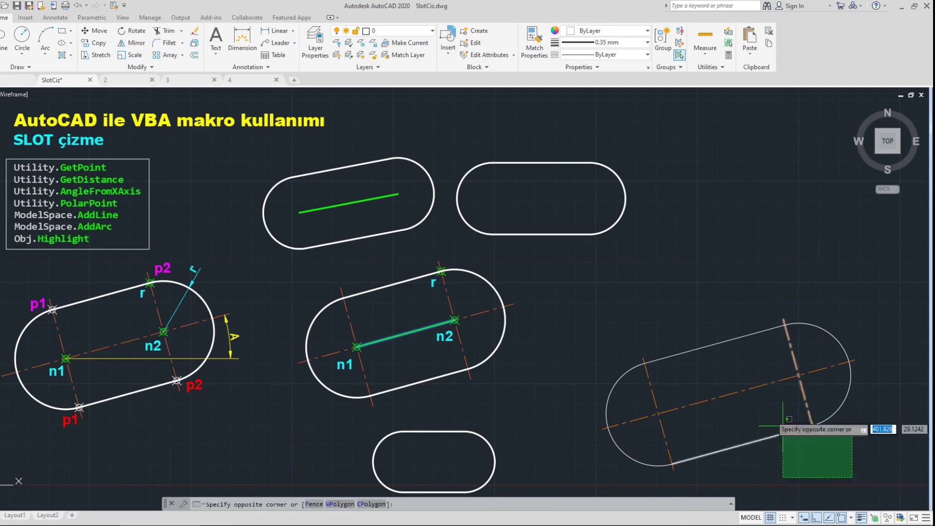
left_click(555, 275)
key("Escape")
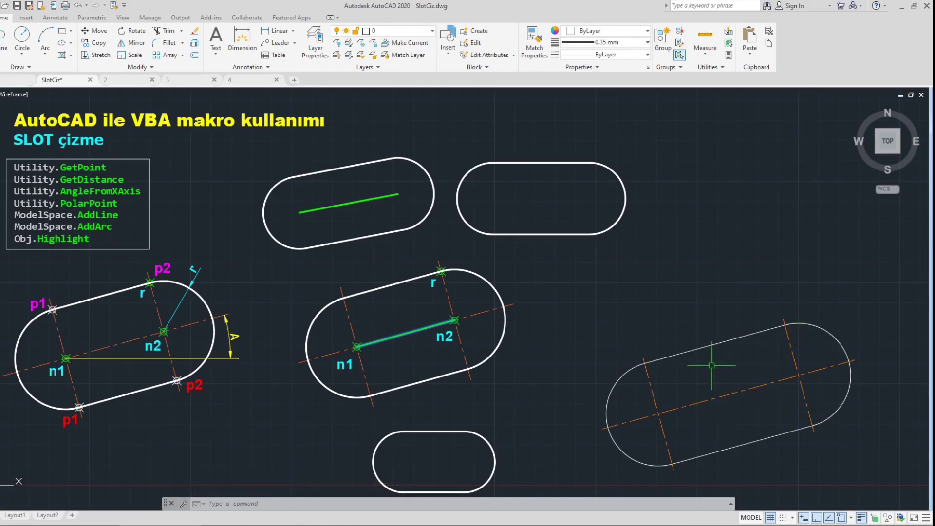
key("alt+Tab")
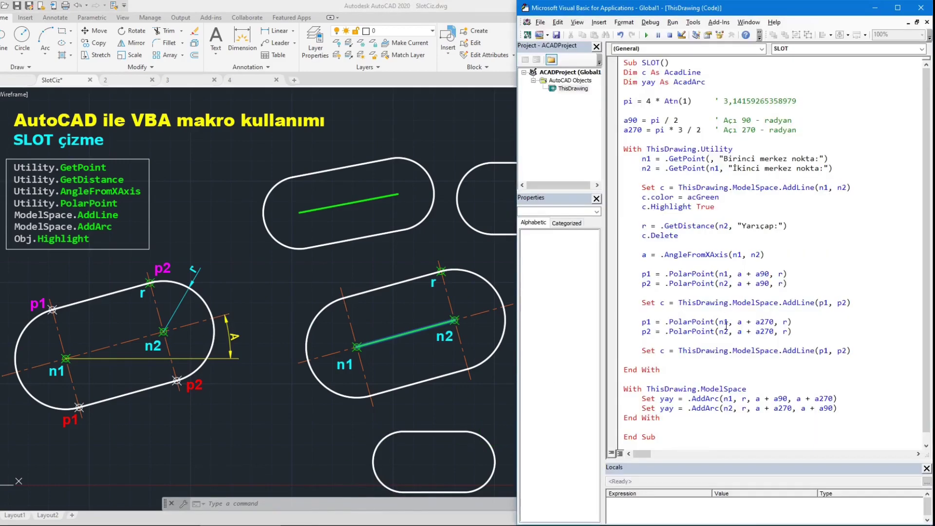
left_click(495, 9)
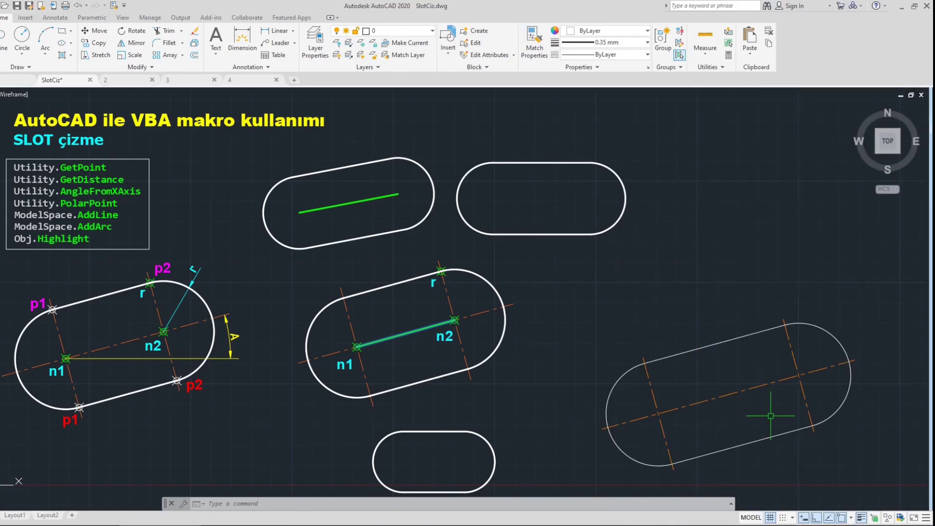
key("alt+F11")
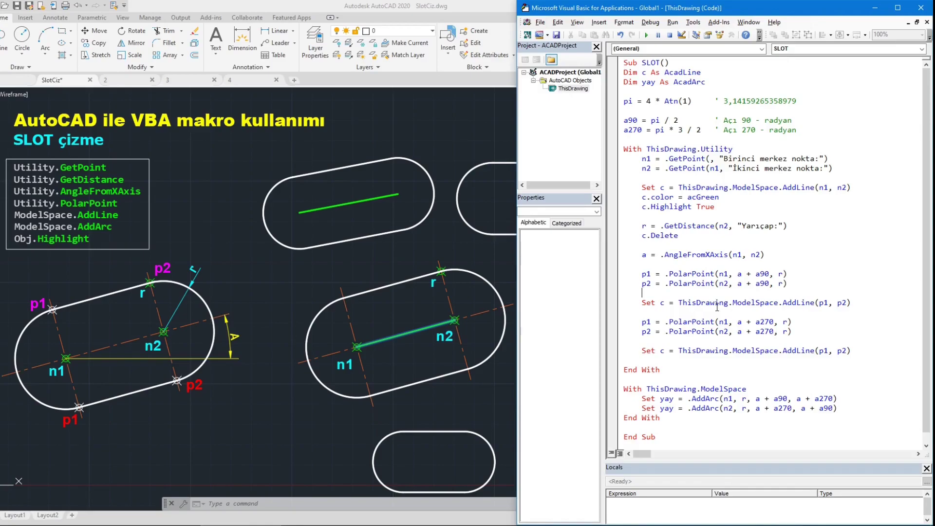